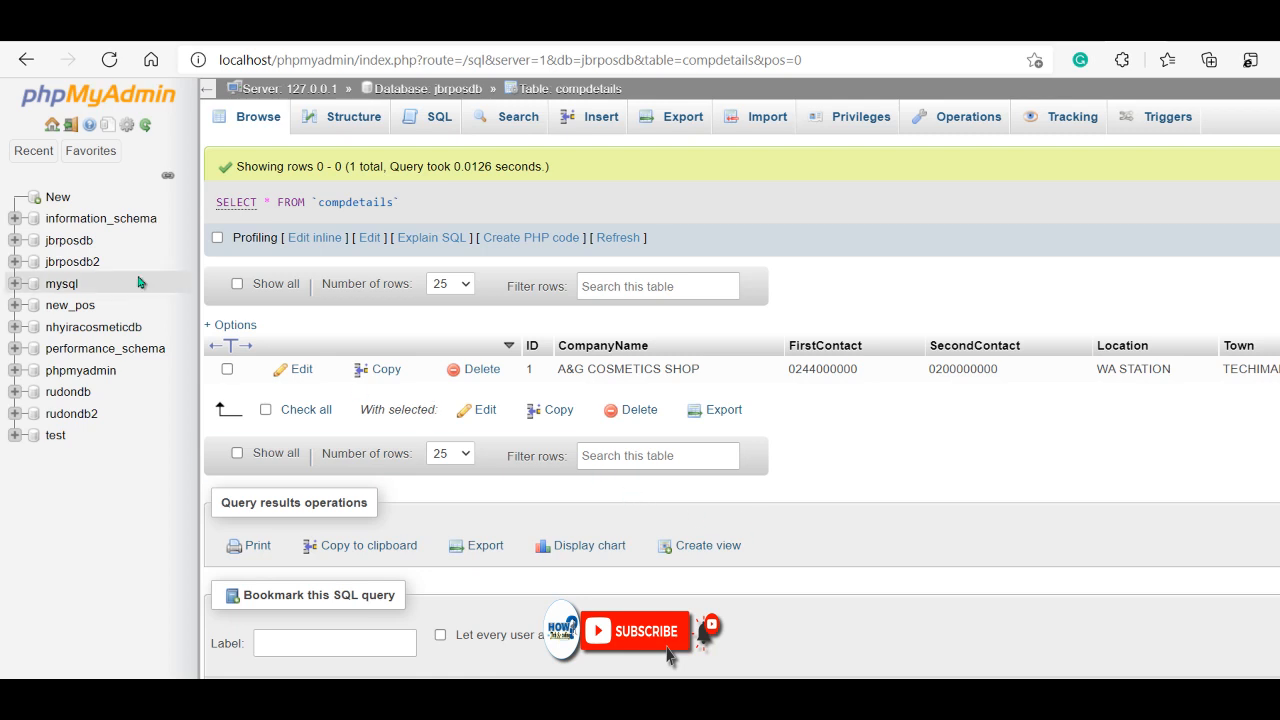
Open the jbrposdb database and look through its tables in the navigation tree.
{"action": "left_click", "coordinate": [69, 243]}
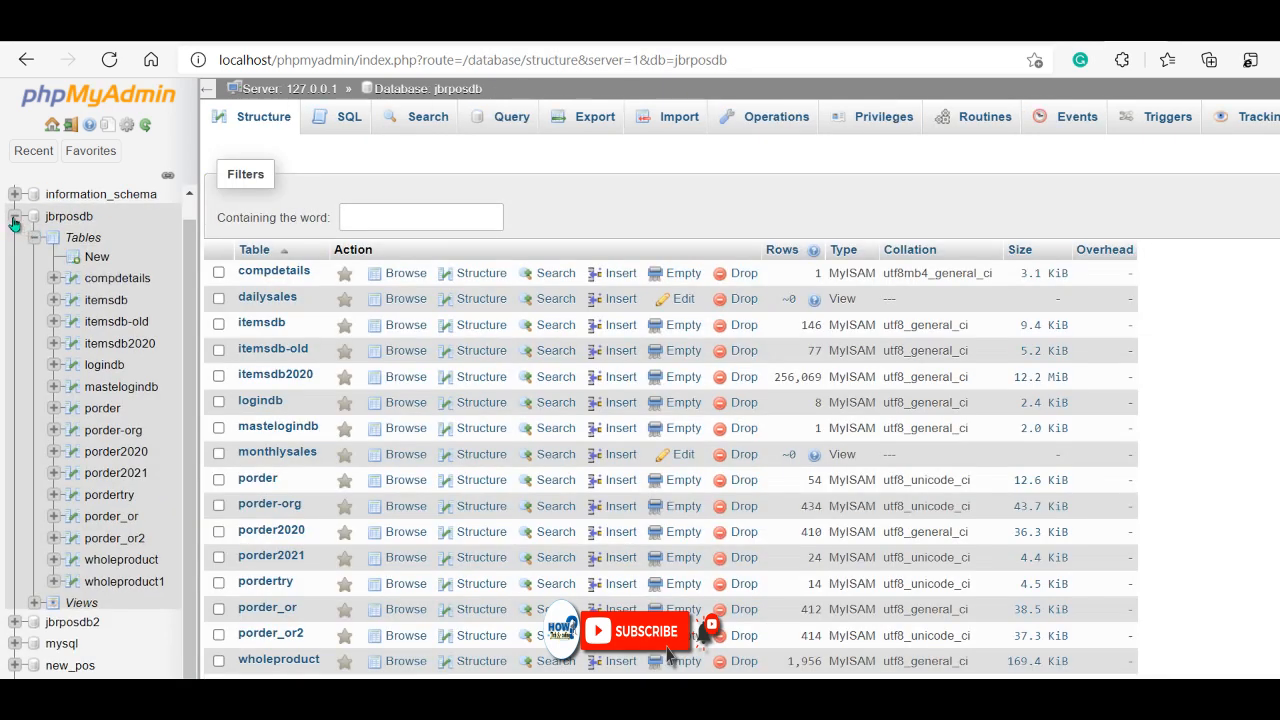
{"action": "left_click", "coordinate": [14, 218]}
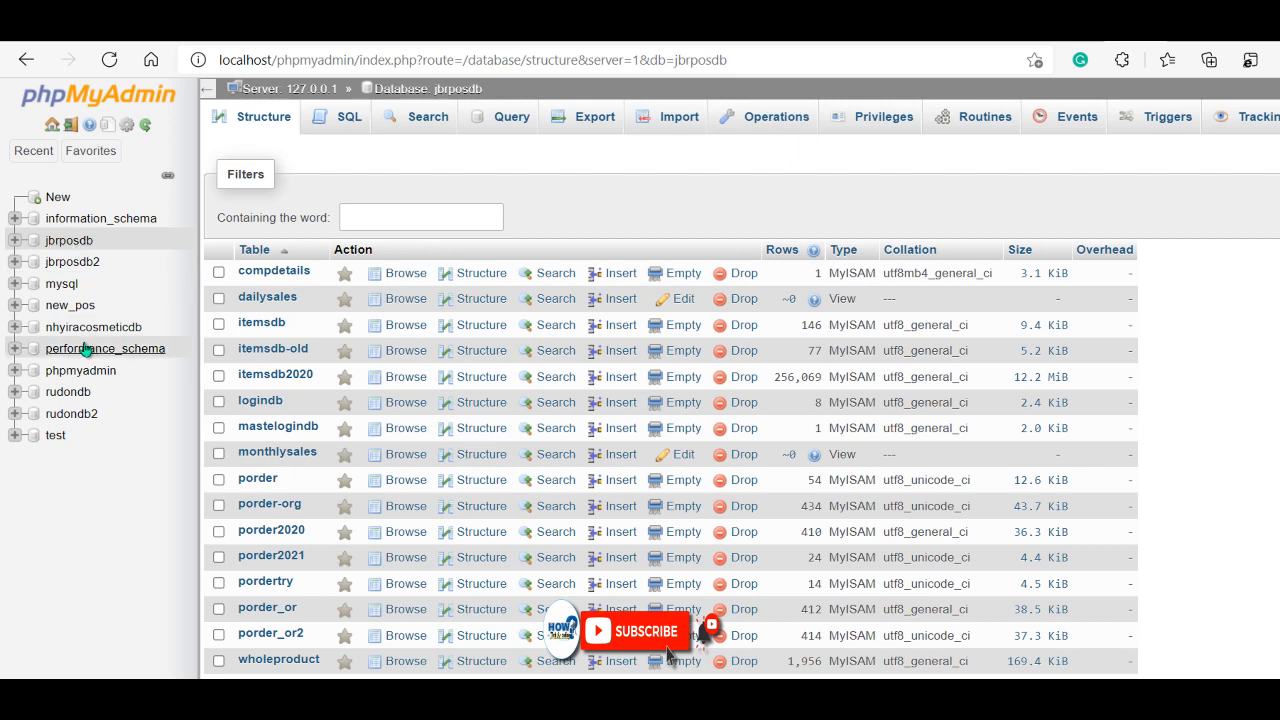
{"action": "left_click", "coordinate": [70, 243]}
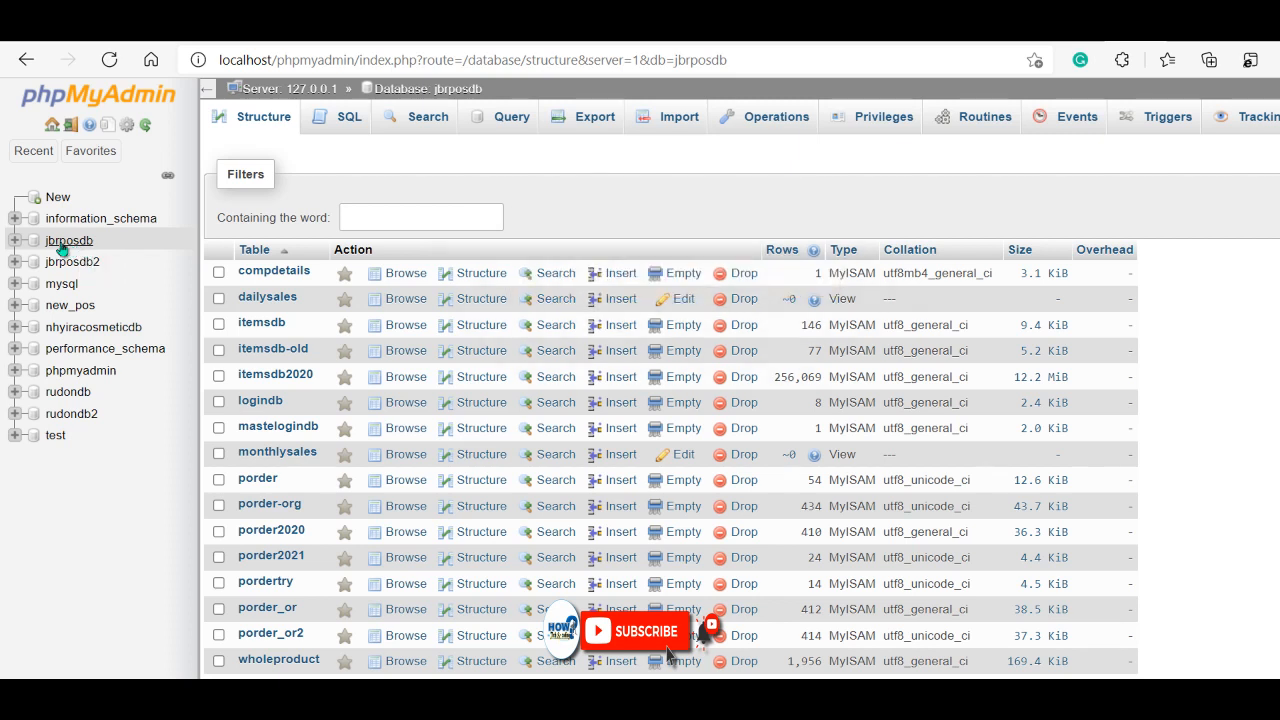
{"action": "left_click", "coordinate": [16, 242]}
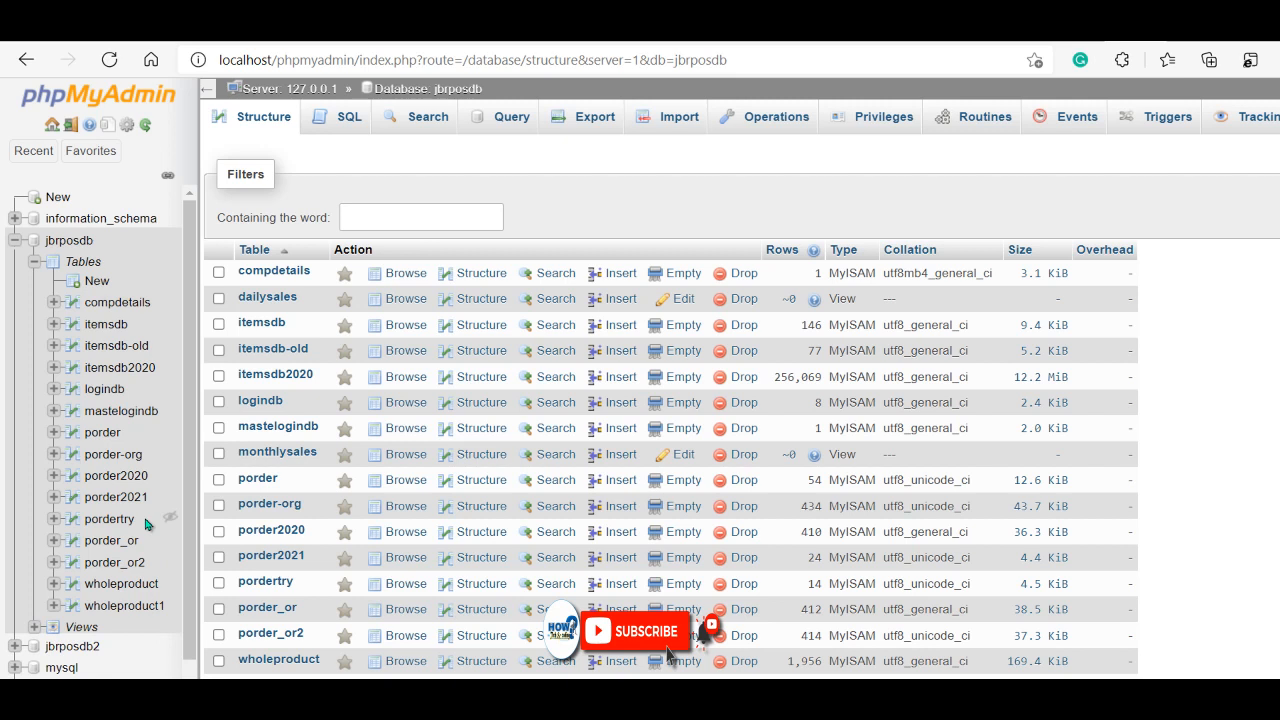
{"action": "left_click", "coordinate": [34, 261]}
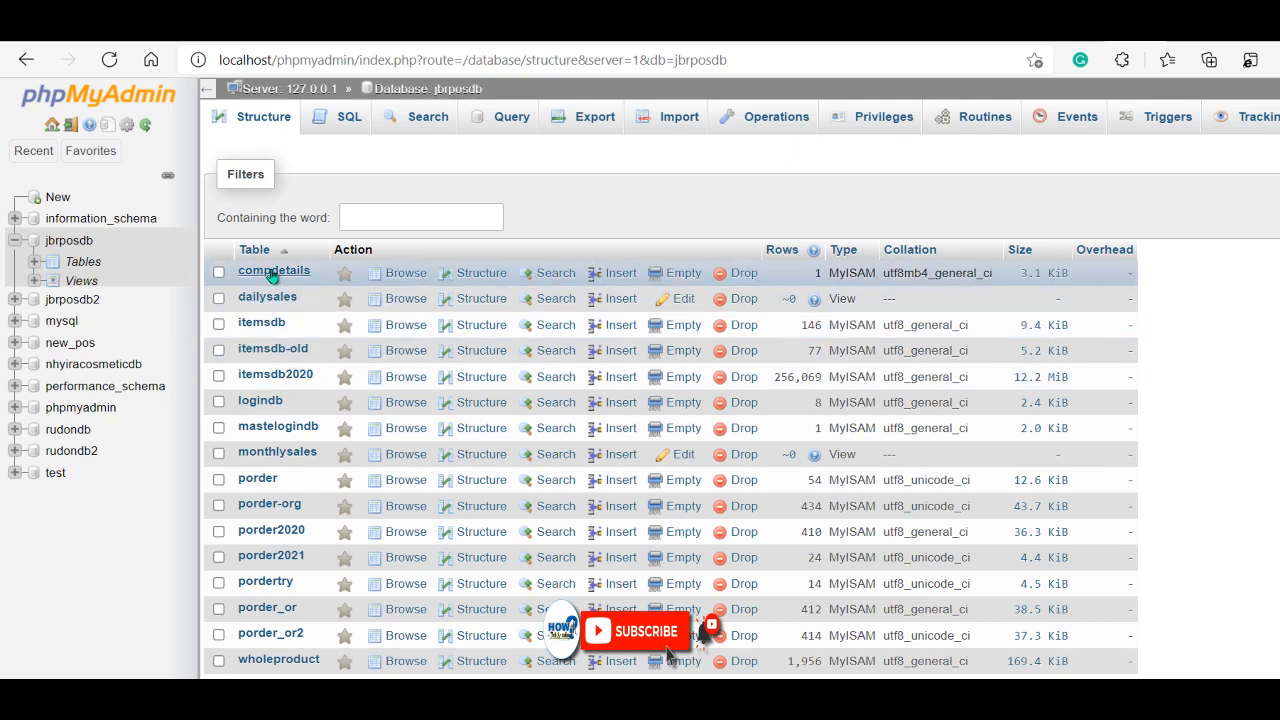
Open the wholeproduct table of jbrposdb and look through its rows.
{"action": "left_click", "coordinate": [279, 662]}
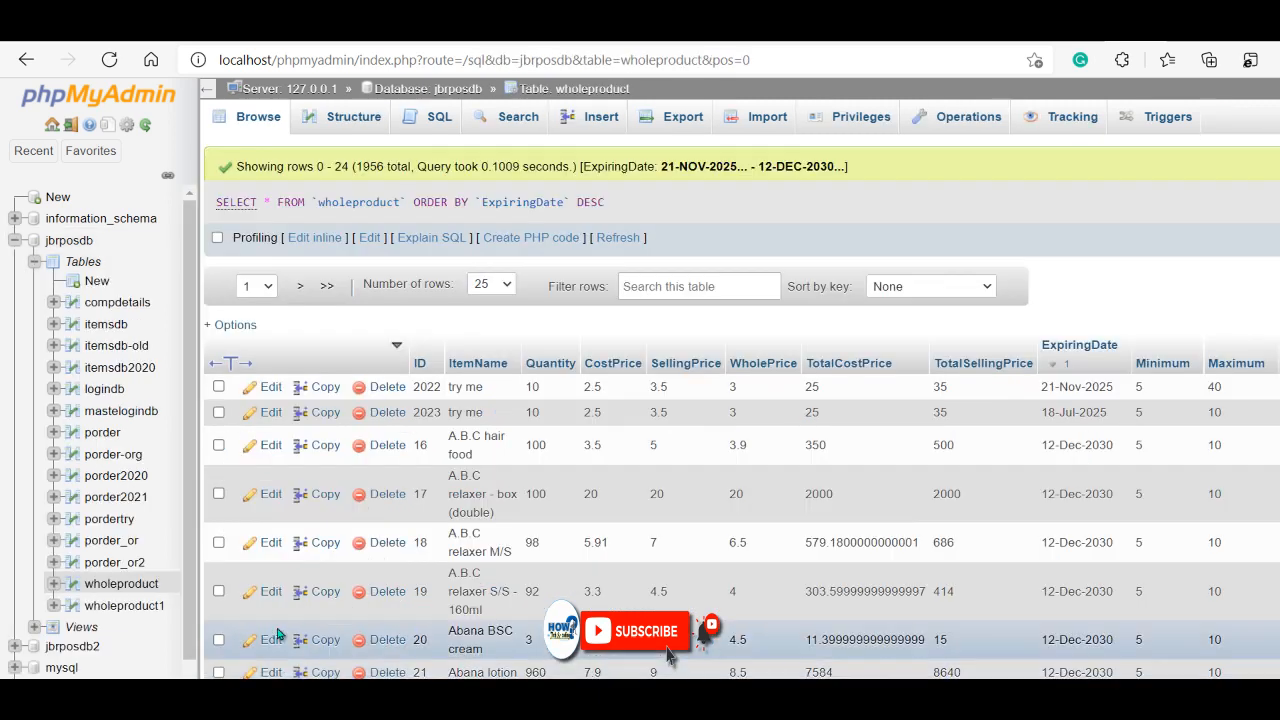
{"action": "scroll", "coordinate": [323, 530], "scroll_direction": "down", "scroll_amount": 10}
{"action": "scroll", "coordinate": [350, 531], "scroll_direction": "up", "scroll_amount": 9}
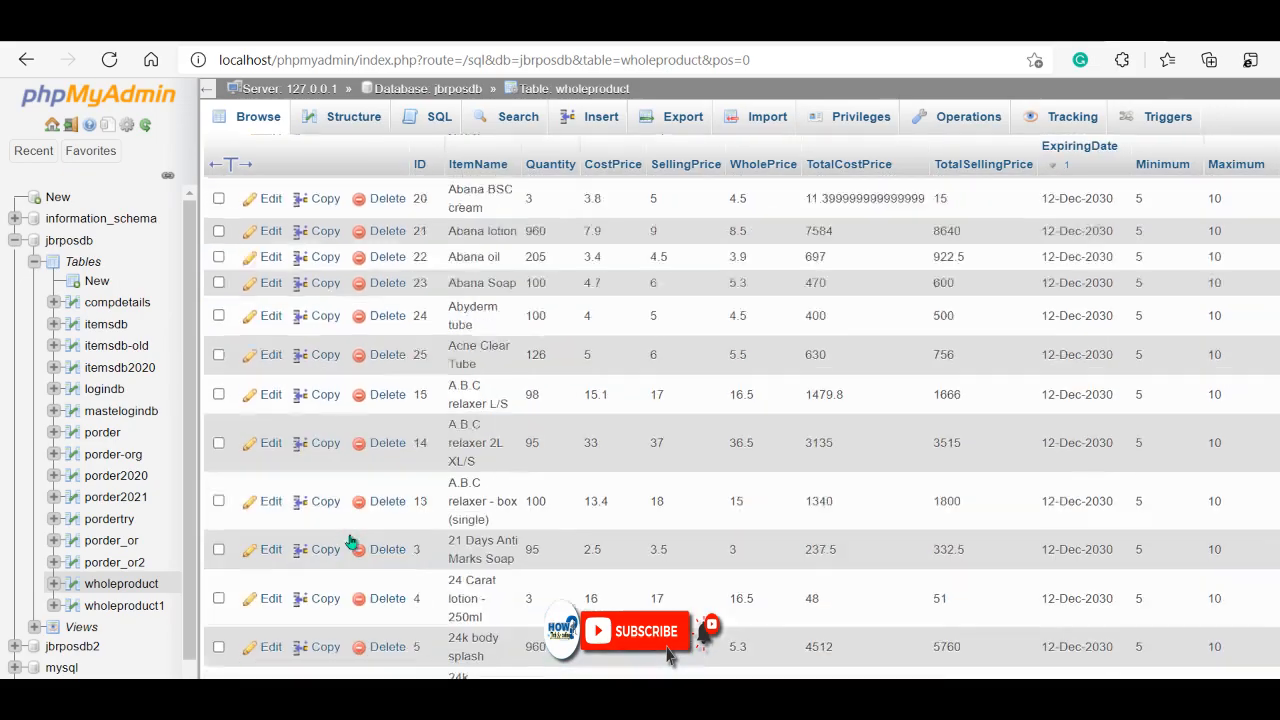
{"action": "scroll", "coordinate": [350, 541], "scroll_direction": "up", "scroll_amount": 1}
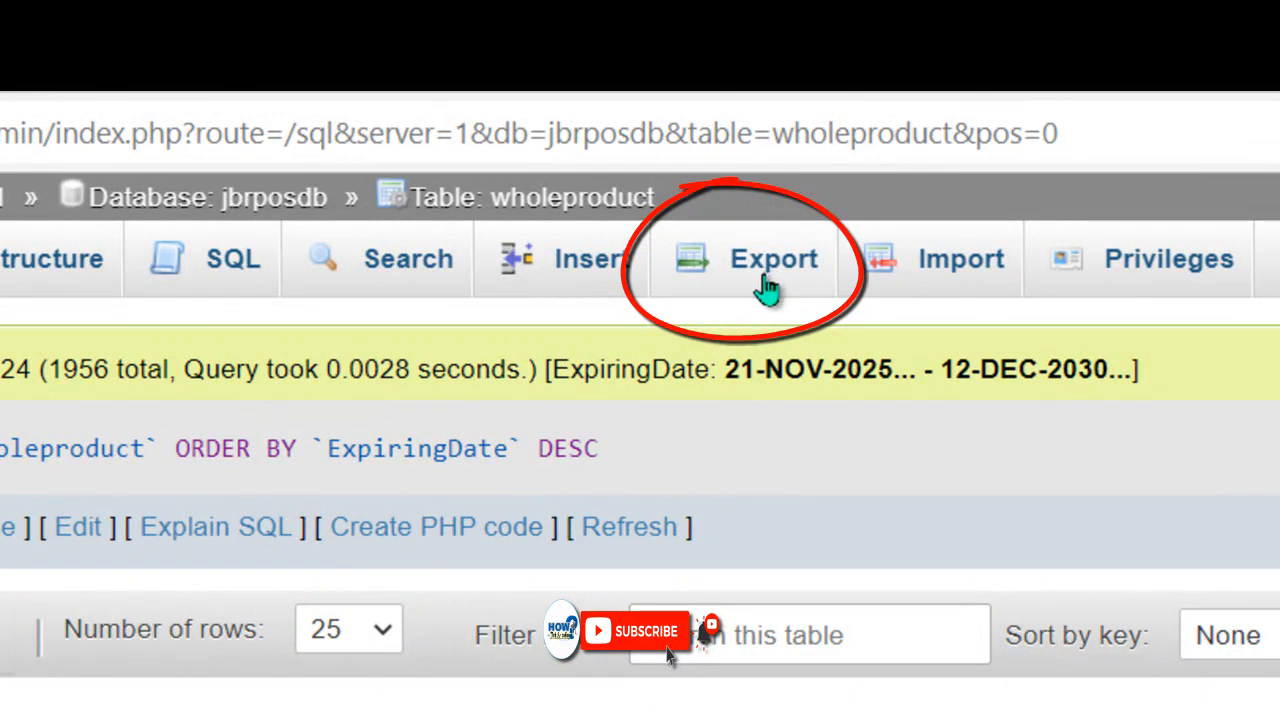
Export all rows of the wholeproduct table with the Quick method in SQL format, and review the available export formats.
{"action": "left_click", "coordinate": [768, 287]}
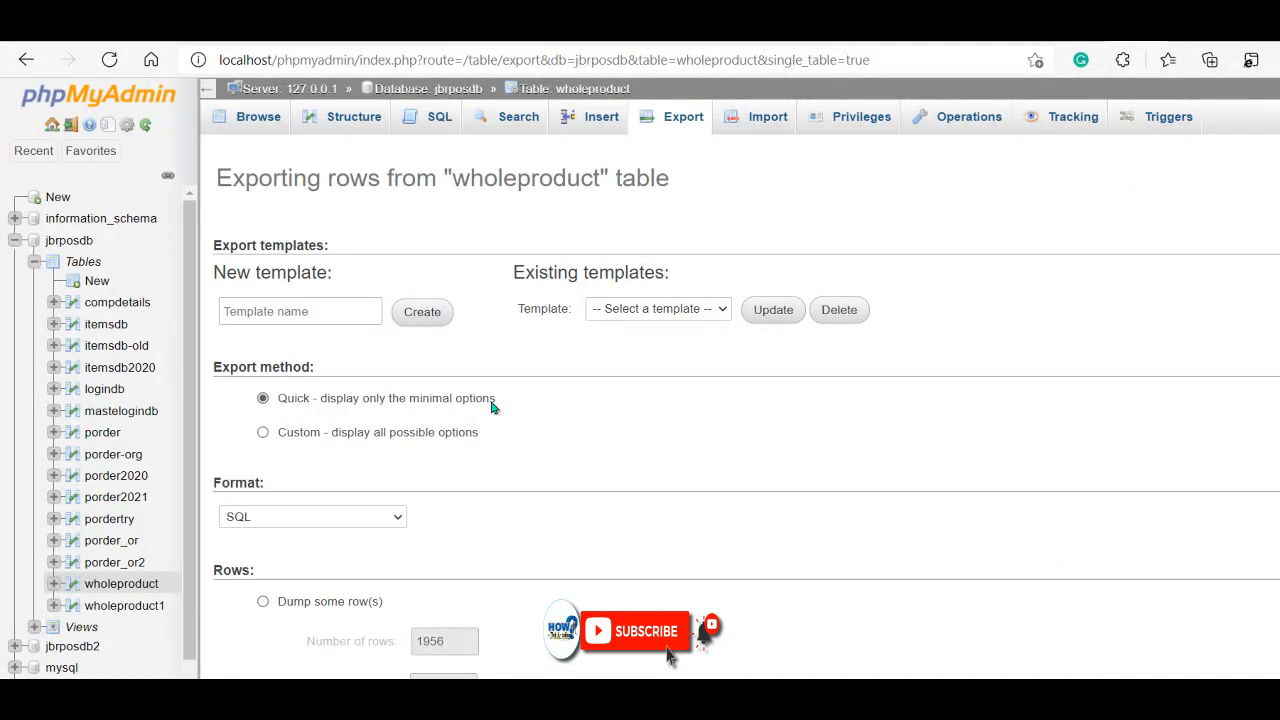
{"action": "scroll", "coordinate": [490, 405], "scroll_direction": "down", "scroll_amount": 1}
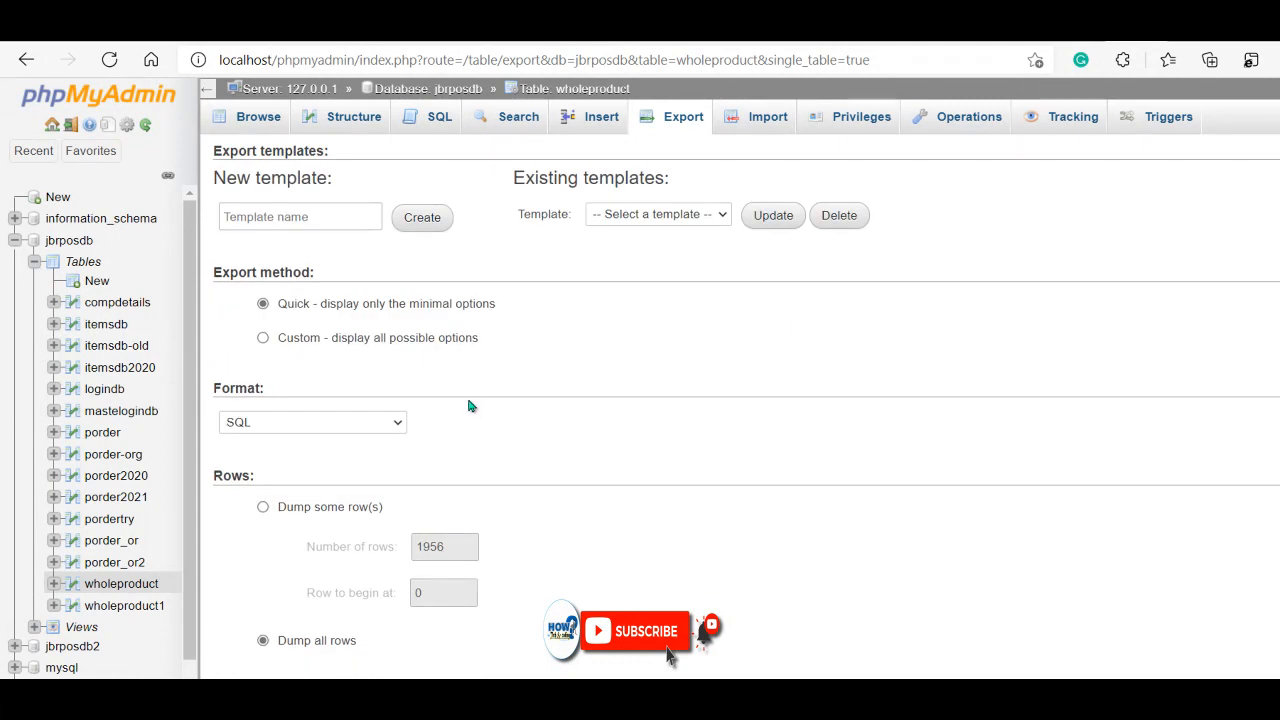
{"action": "scroll", "coordinate": [466, 406], "scroll_direction": "up", "scroll_amount": 1}
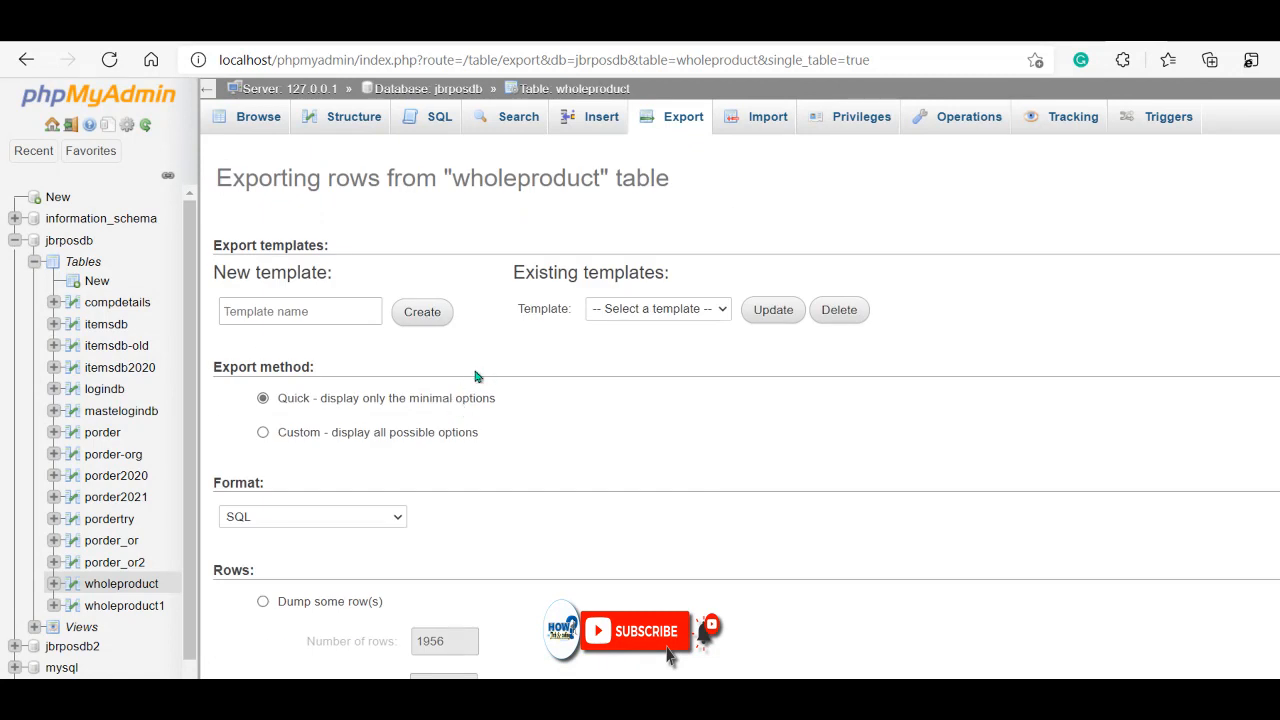
{"action": "scroll", "coordinate": [477, 376], "scroll_direction": "down", "scroll_amount": 1}
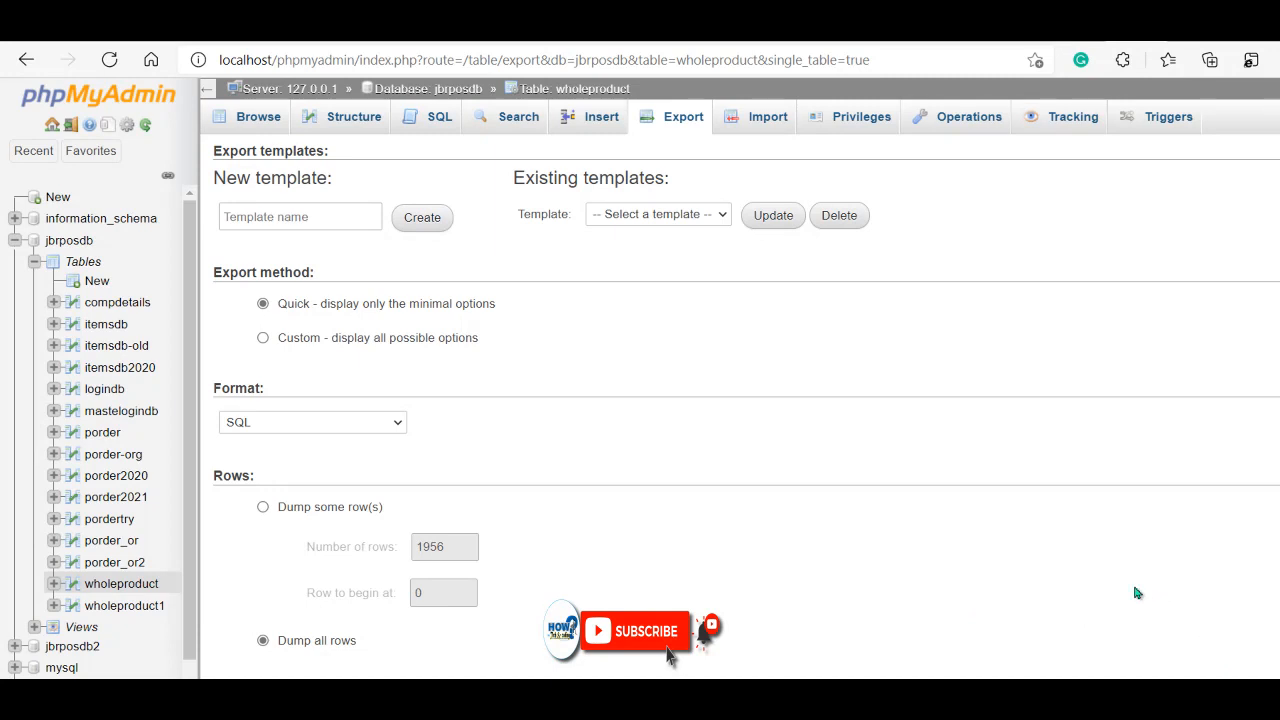
{"action": "scroll", "coordinate": [1130, 582], "scroll_direction": "up", "scroll_amount": 1}
{"action": "scroll", "coordinate": [1176, 643], "scroll_direction": "down", "scroll_amount": 1}
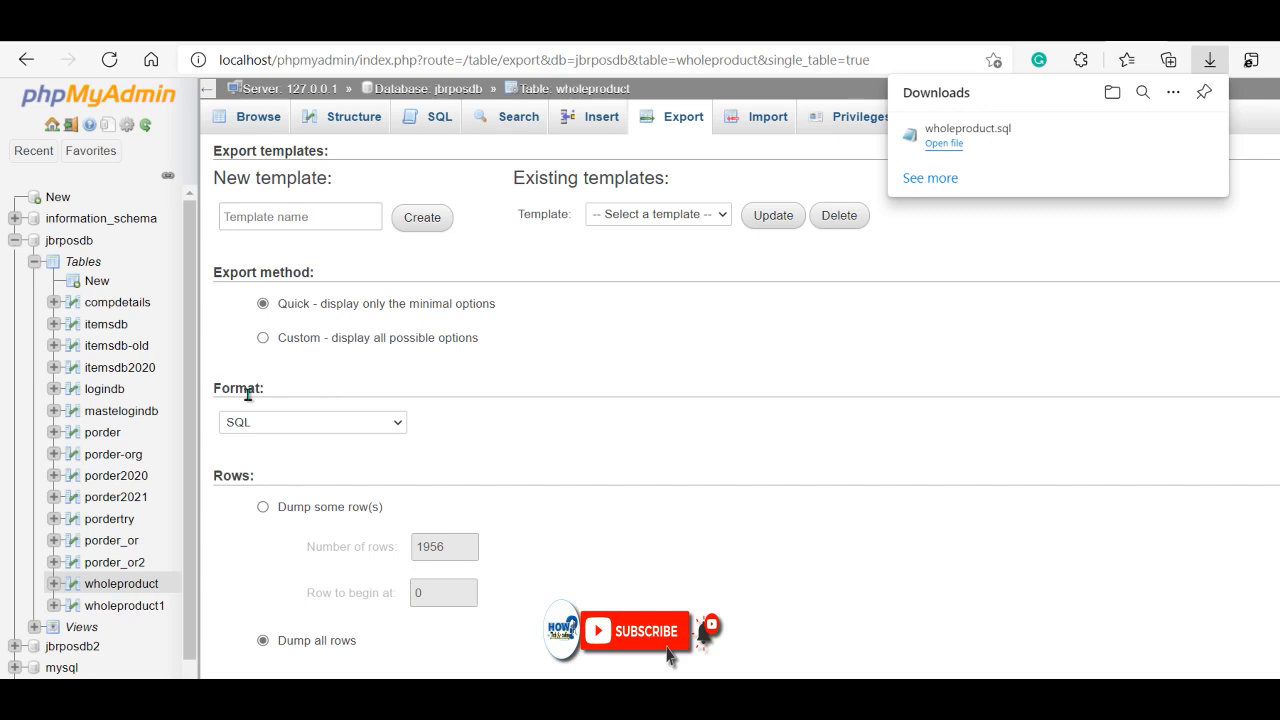
{"action": "left_click", "coordinate": [352, 429]}
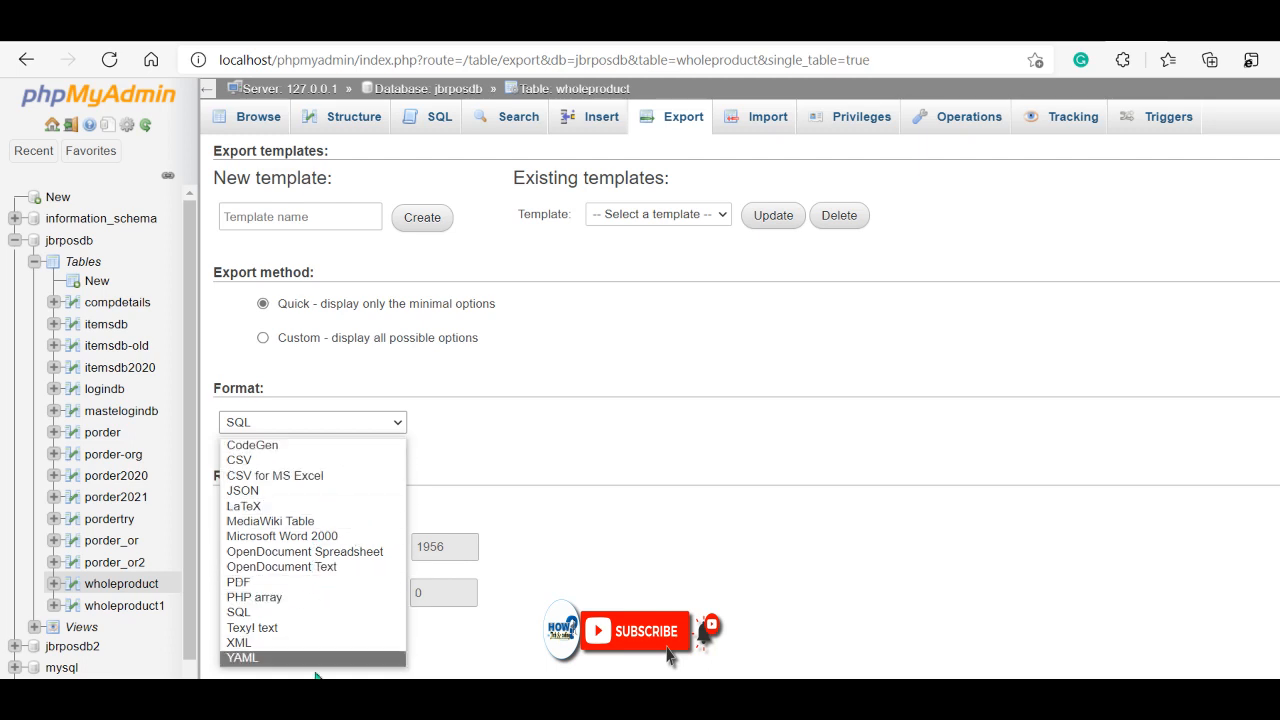
{"action": "left_click", "coordinate": [460, 481]}
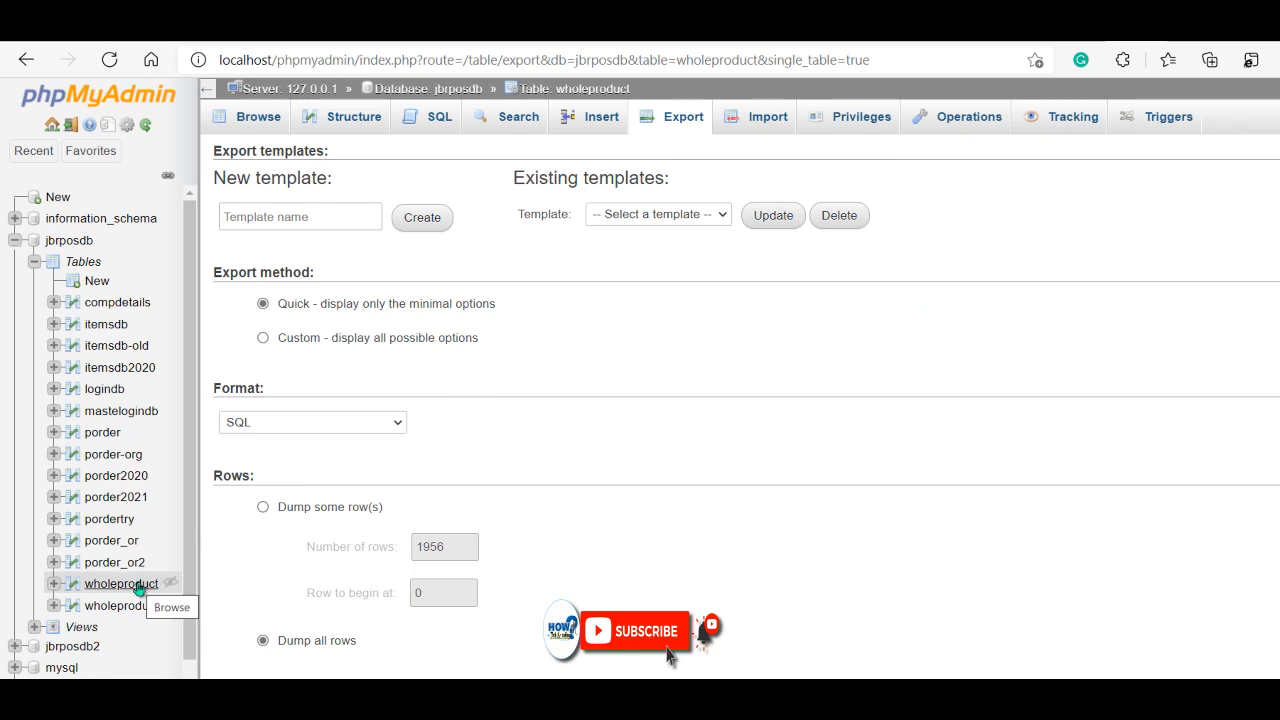
Switch to the new_pos database and open its import page.
{"action": "left_click", "coordinate": [15, 242]}
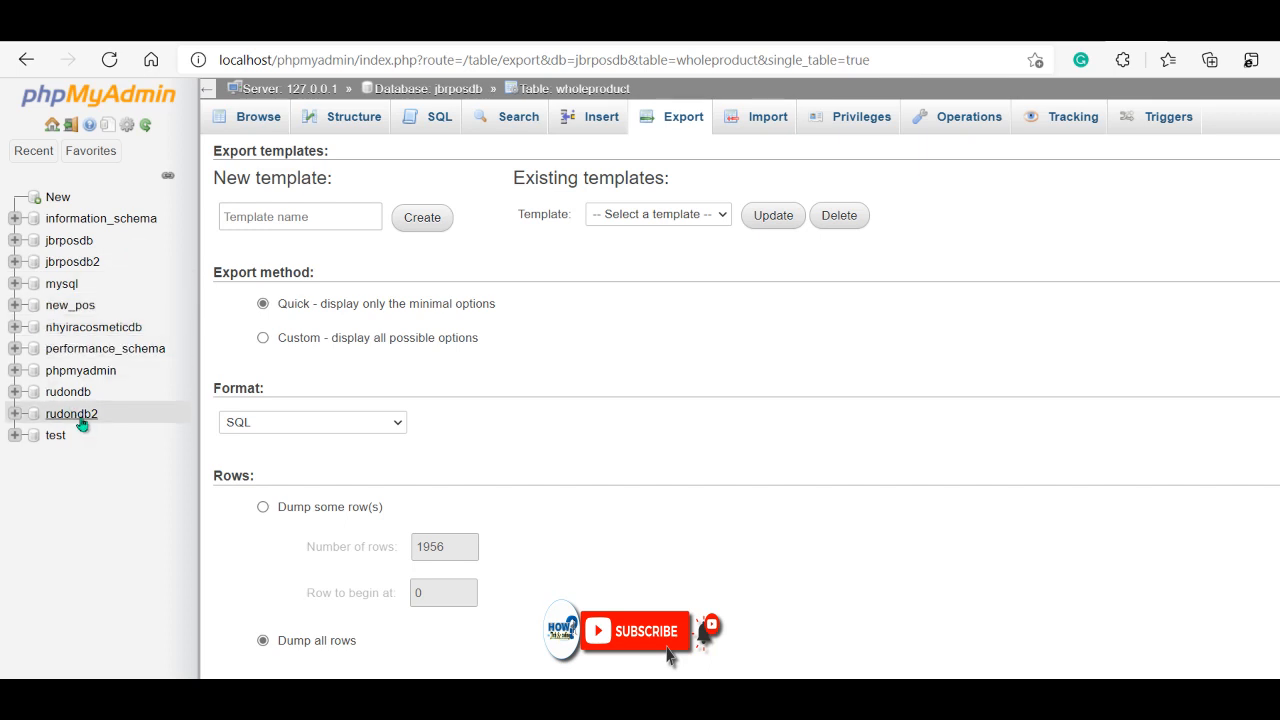
{"action": "left_click", "coordinate": [15, 306]}
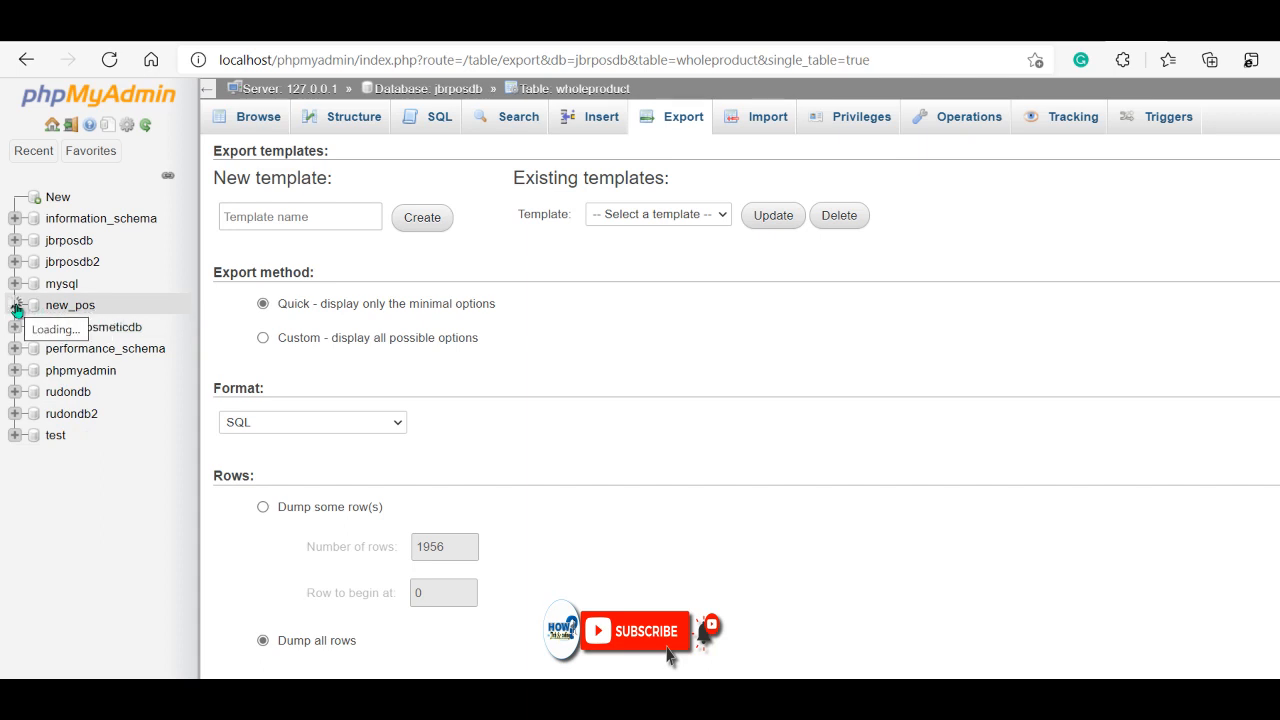
{"action": "left_click", "coordinate": [67, 309]}
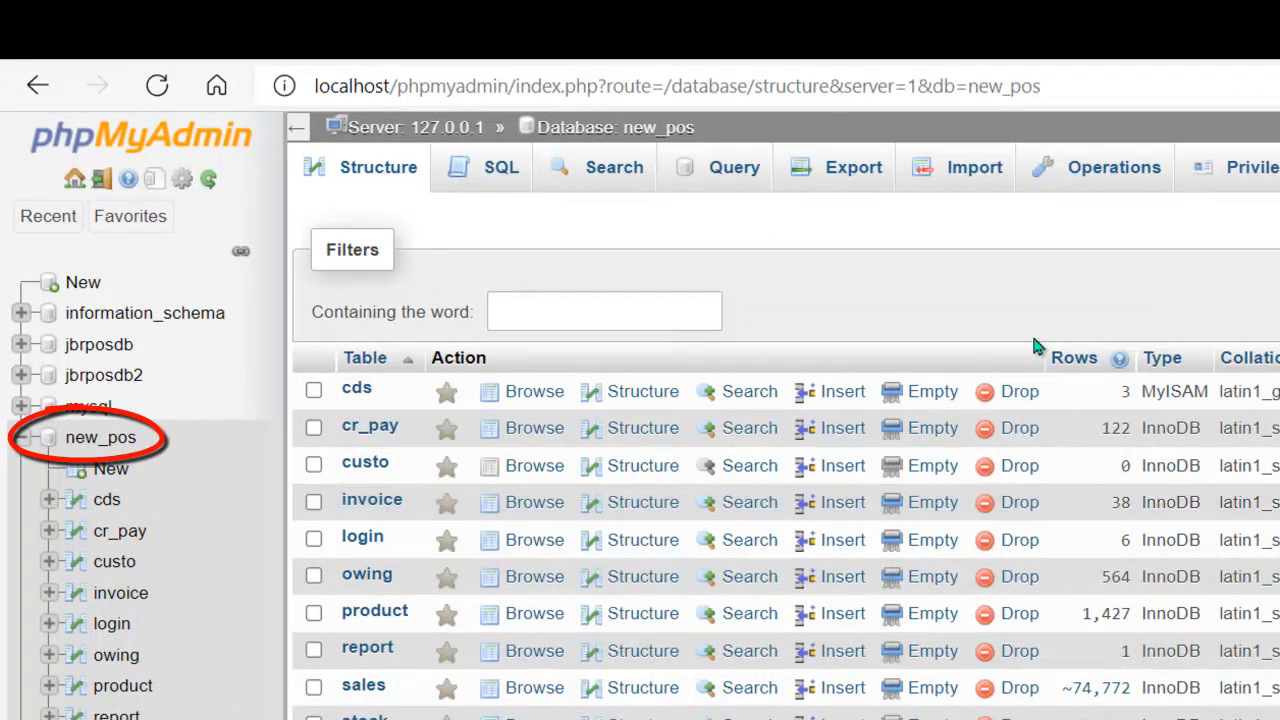
{"action": "left_click", "coordinate": [975, 173]}
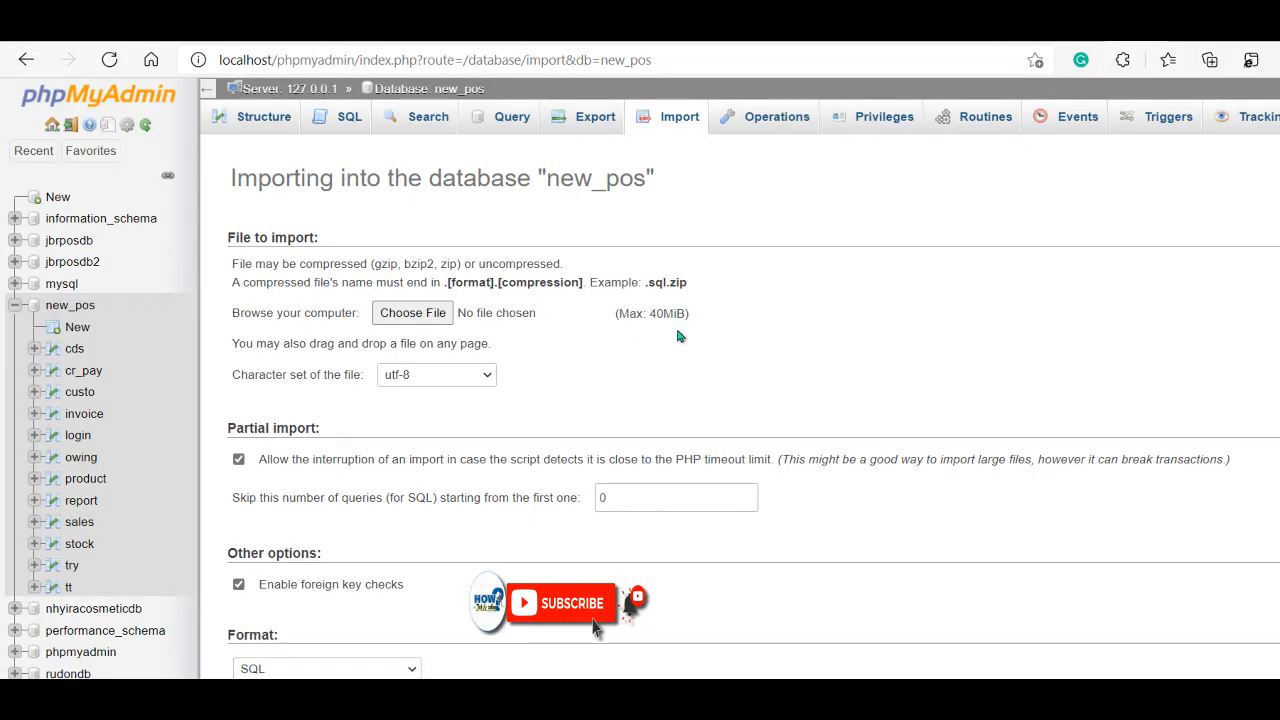
Choose the wholeproduct file from the Downloads folder as the file to import.
{"action": "left_click", "coordinate": [414, 320]}
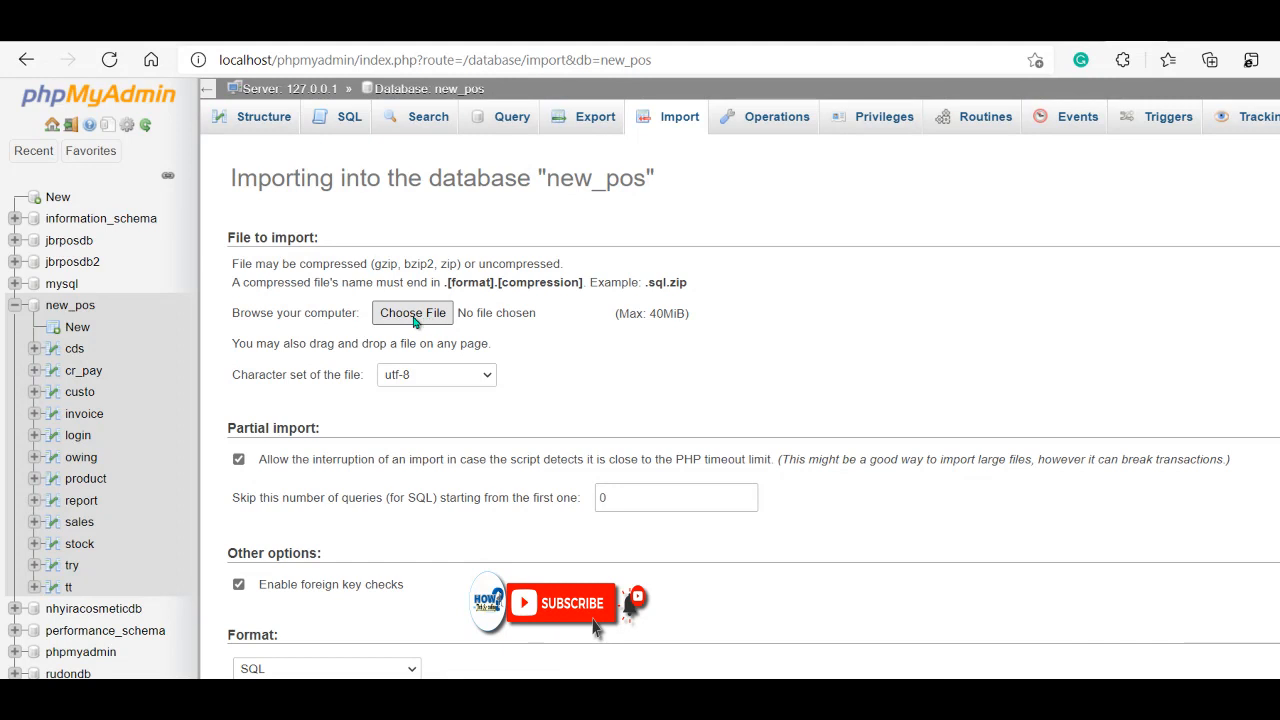
{"action": "left_click", "coordinate": [414, 320]}
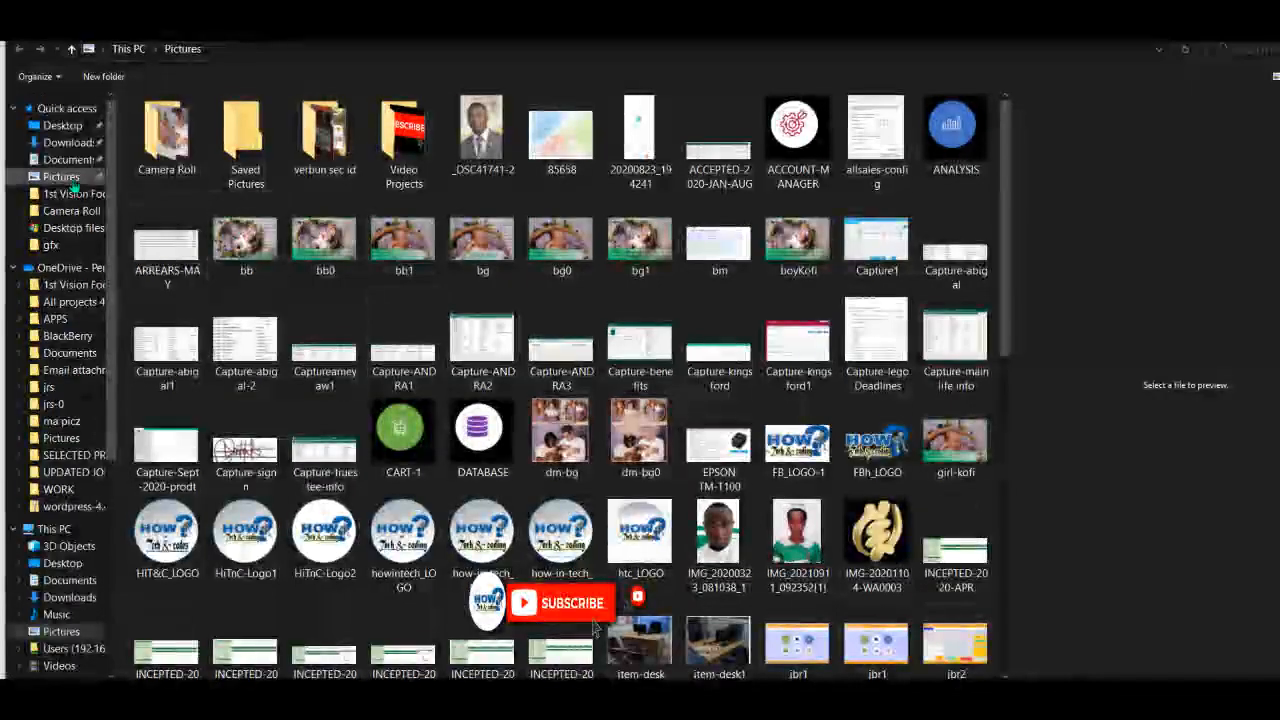
{"action": "left_click", "coordinate": [68, 142]}
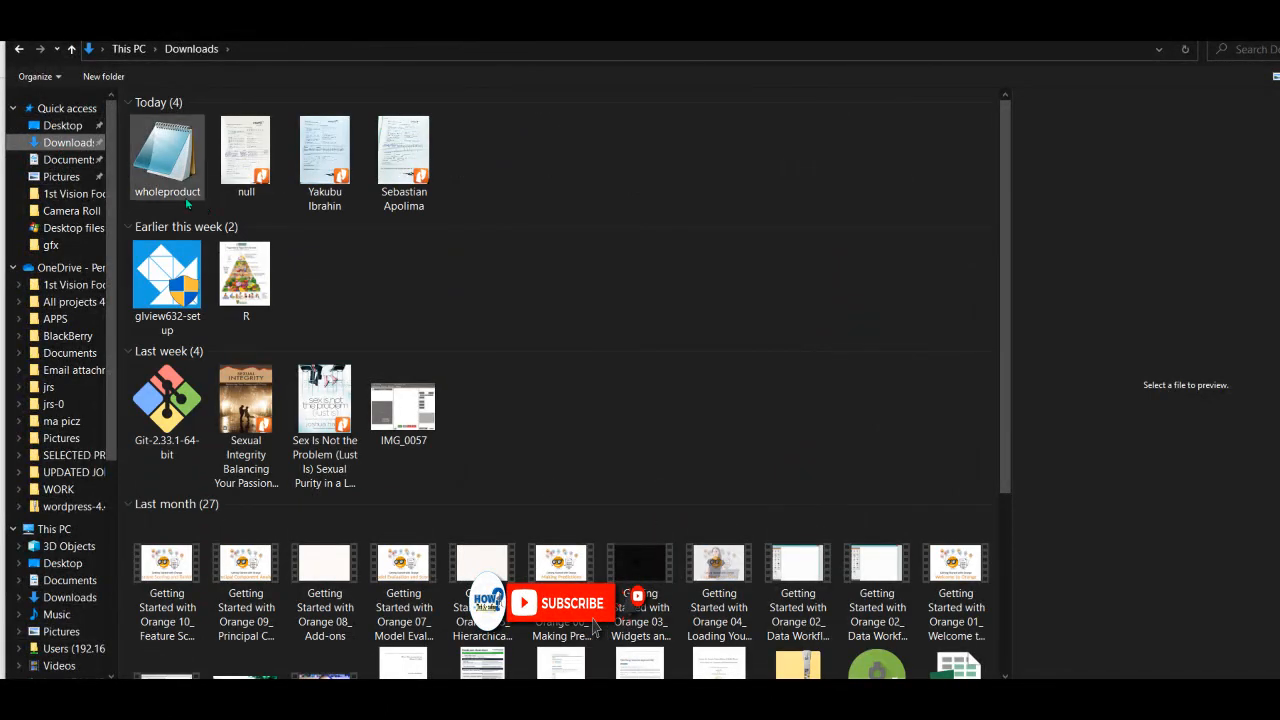
{"action": "left_click", "coordinate": [158, 185]}
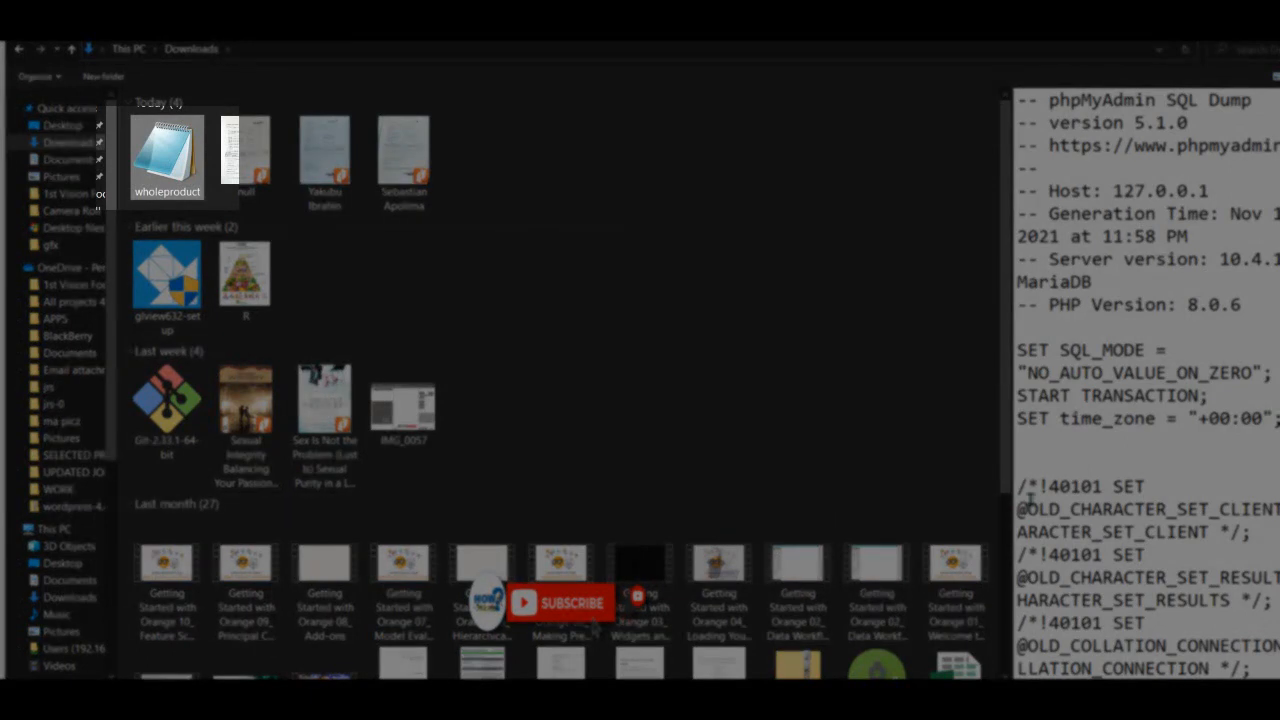
Widen the file preview and examine the wholeproduct SQL dump, from its header and table definition to its data rows.
{"action": "left_click_drag", "start_coordinate": [1008, 499], "coordinate": [946, 497]}
{"action": "left_click_drag", "start_coordinate": [699, 490], "coordinate": [696, 490]}
{"action": "scroll", "coordinate": [1030, 503], "scroll_direction": "down", "scroll_amount": 20}
{"action": "scroll", "coordinate": [1026, 509], "scroll_direction": "up", "scroll_amount": 13}
{"action": "scroll", "coordinate": [1020, 515], "scroll_direction": "up", "scroll_amount": 8}
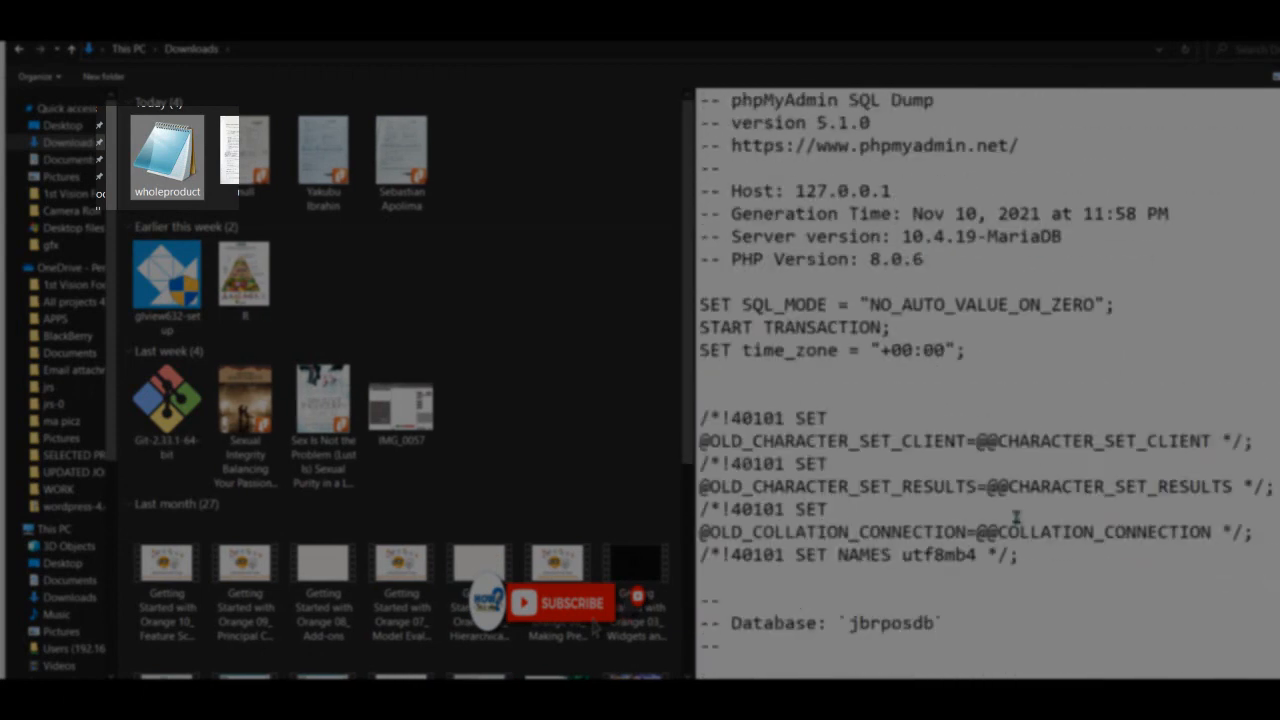
{"action": "scroll", "coordinate": [820, 482], "scroll_direction": "down", "scroll_amount": 9}
{"action": "scroll", "coordinate": [830, 482], "scroll_direction": "down", "scroll_amount": 4}
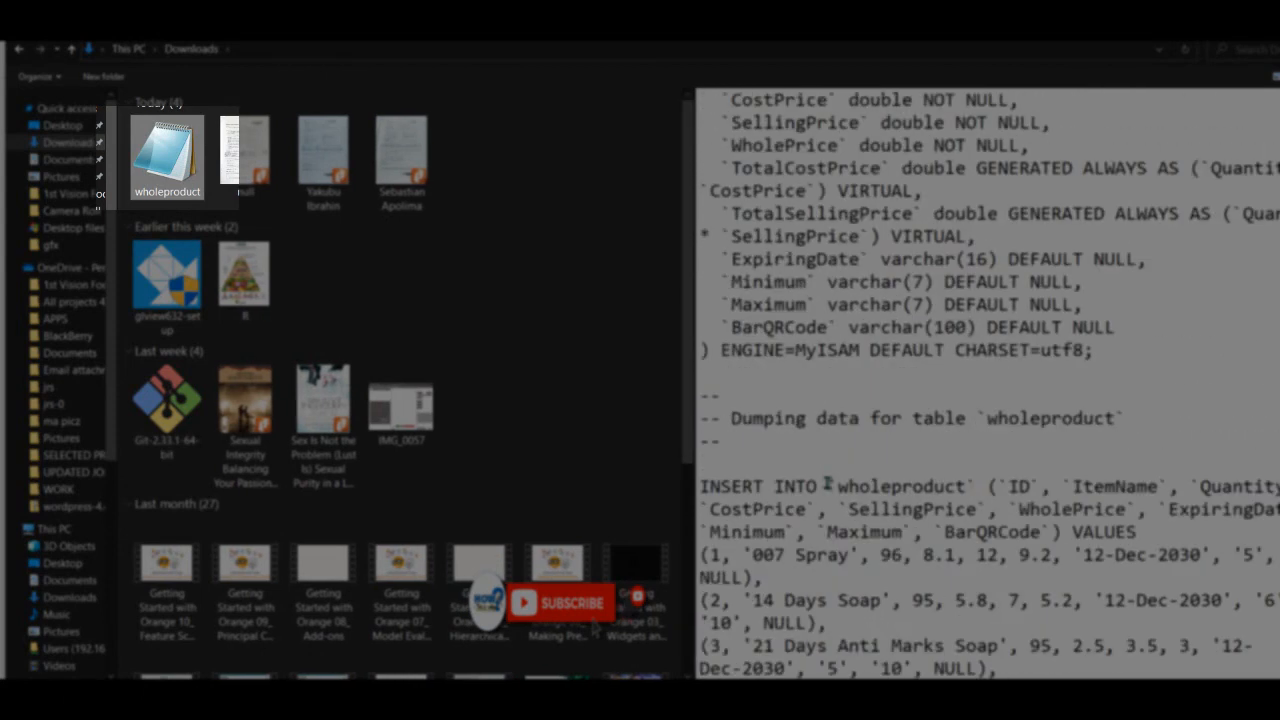
{"action": "scroll", "coordinate": [827, 483], "scroll_direction": "down", "scroll_amount": 18}
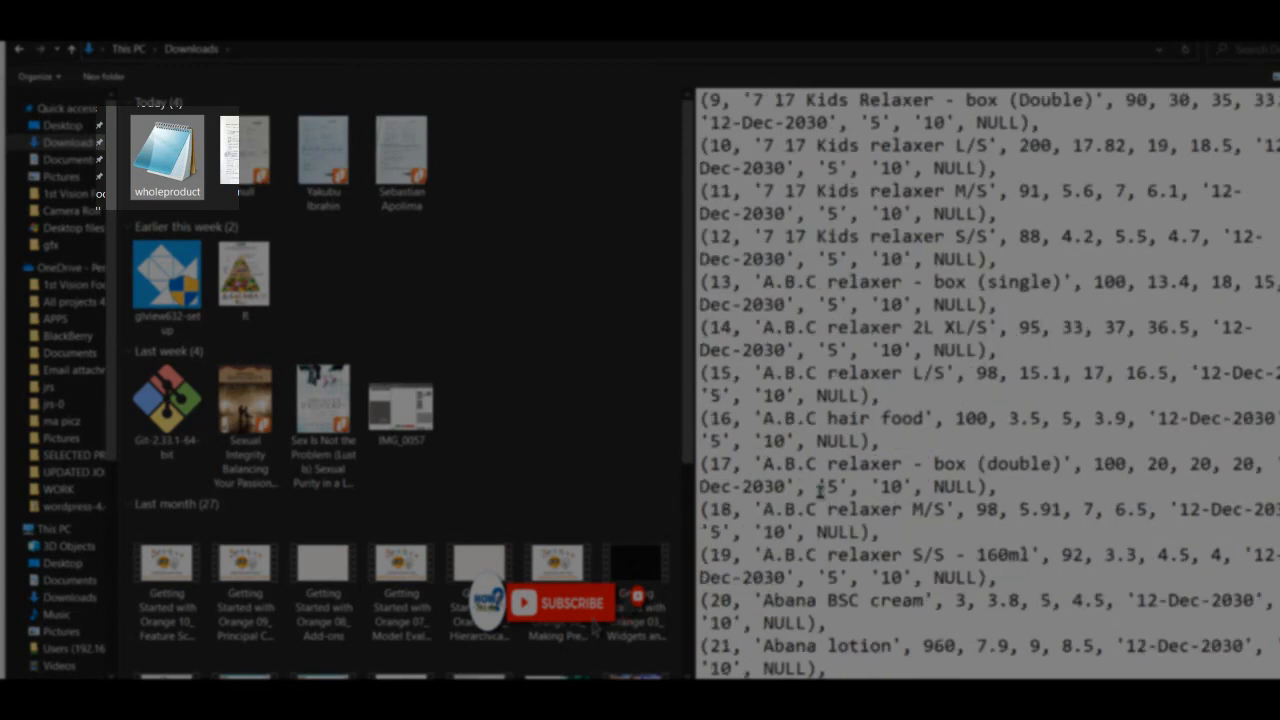
{"action": "scroll", "coordinate": [820, 488], "scroll_direction": "down", "scroll_amount": 20}
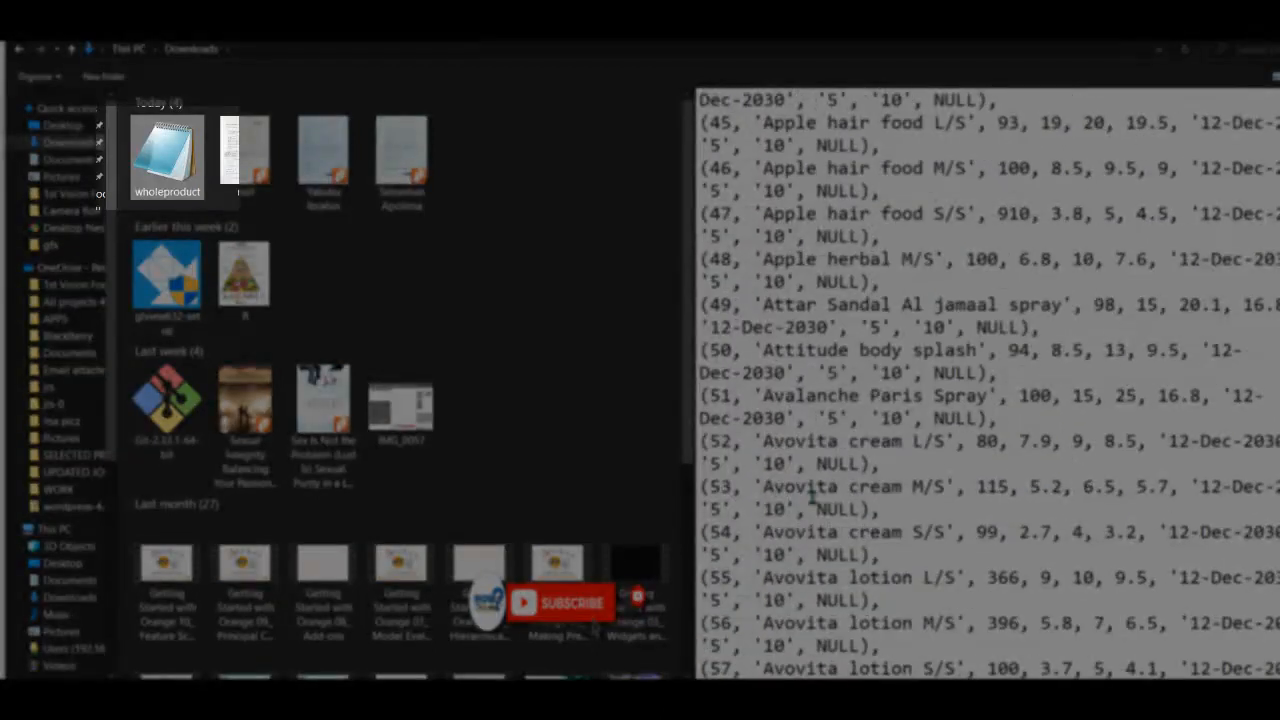
{"action": "scroll", "coordinate": [809, 496], "scroll_direction": "down", "scroll_amount": 20}
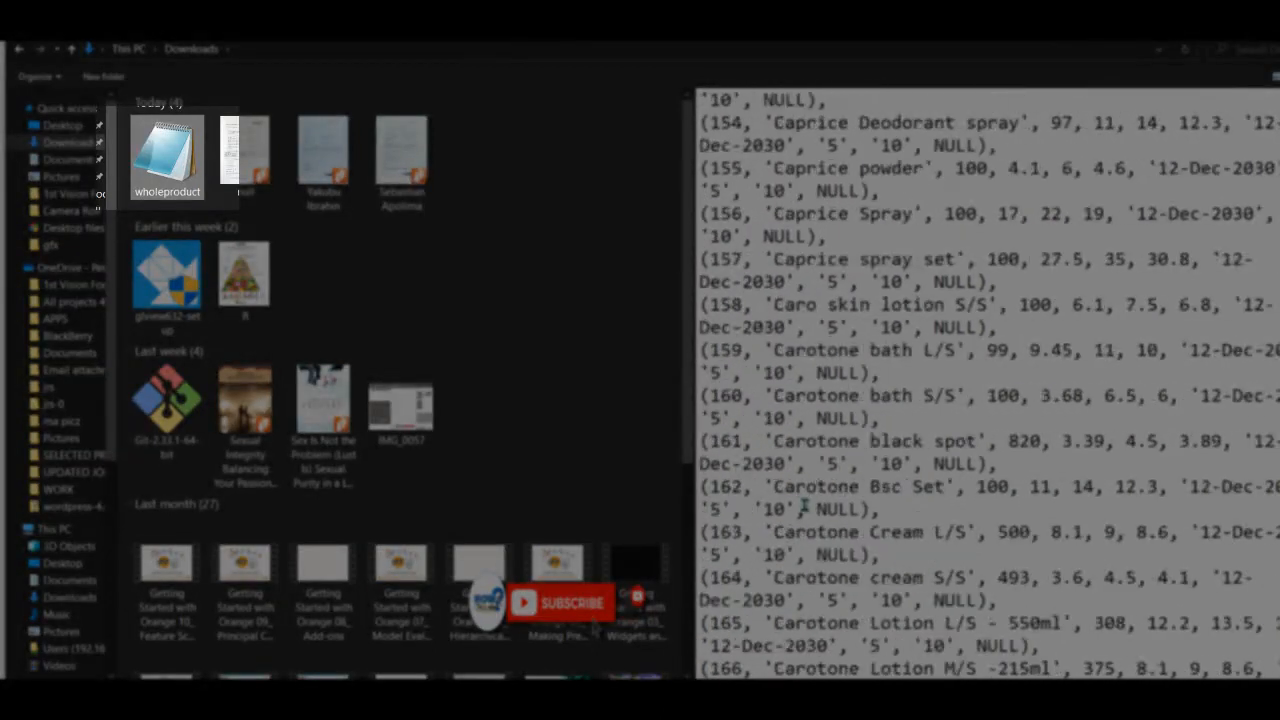
{"action": "scroll", "coordinate": [801, 511], "scroll_direction": "down", "scroll_amount": 16}
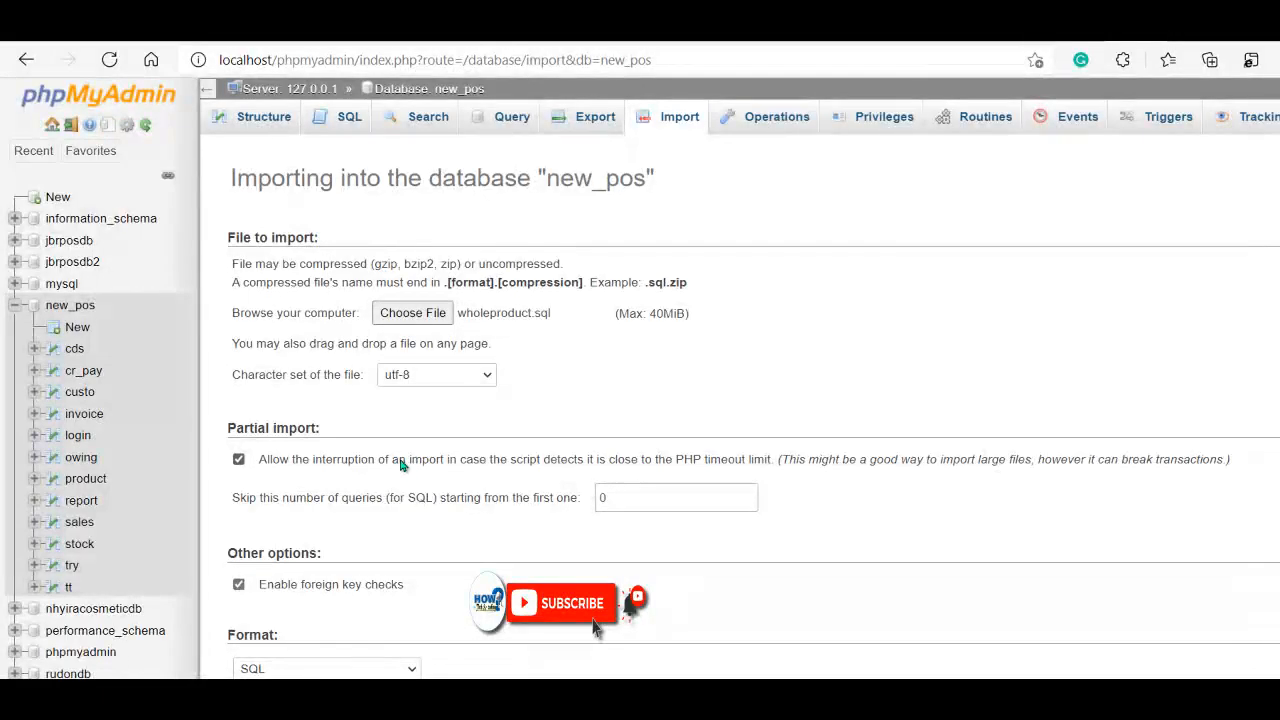
Review the import format options, keep SQL, and import wholeproduct.sql into the new_pos database.
{"action": "scroll", "coordinate": [394, 457], "scroll_direction": "down", "scroll_amount": 2}
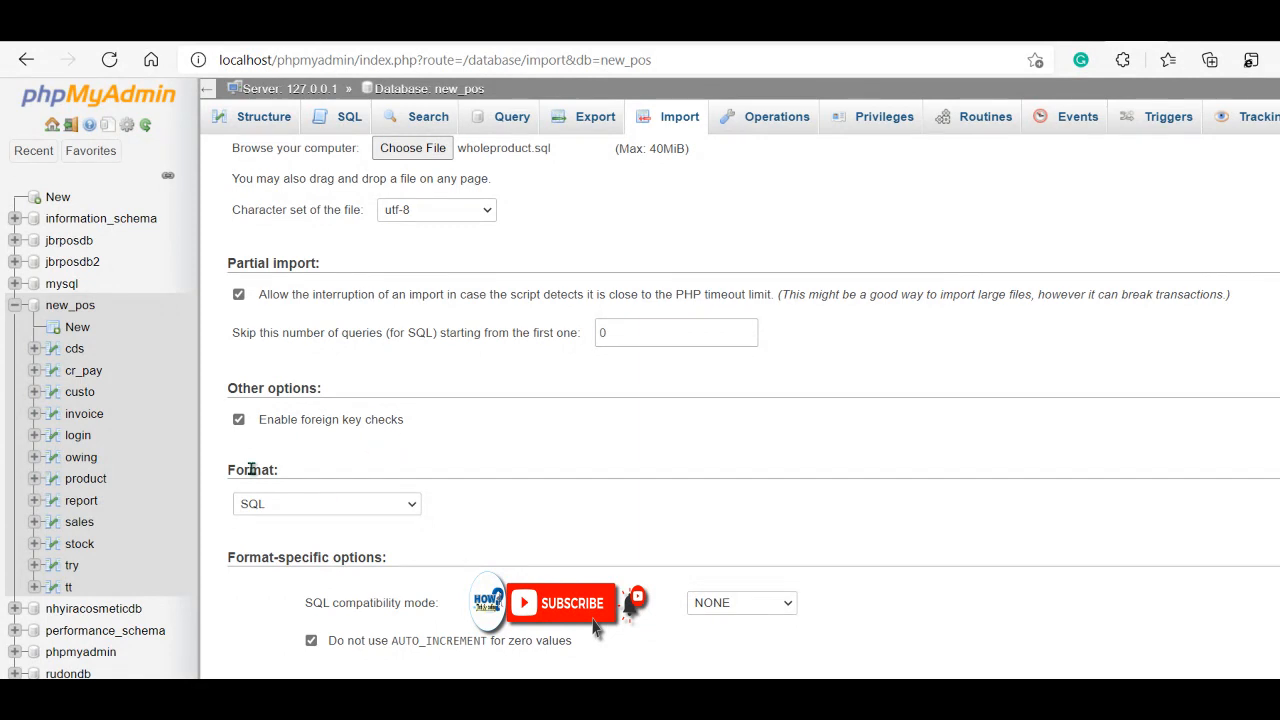
{"action": "left_click", "coordinate": [365, 505]}
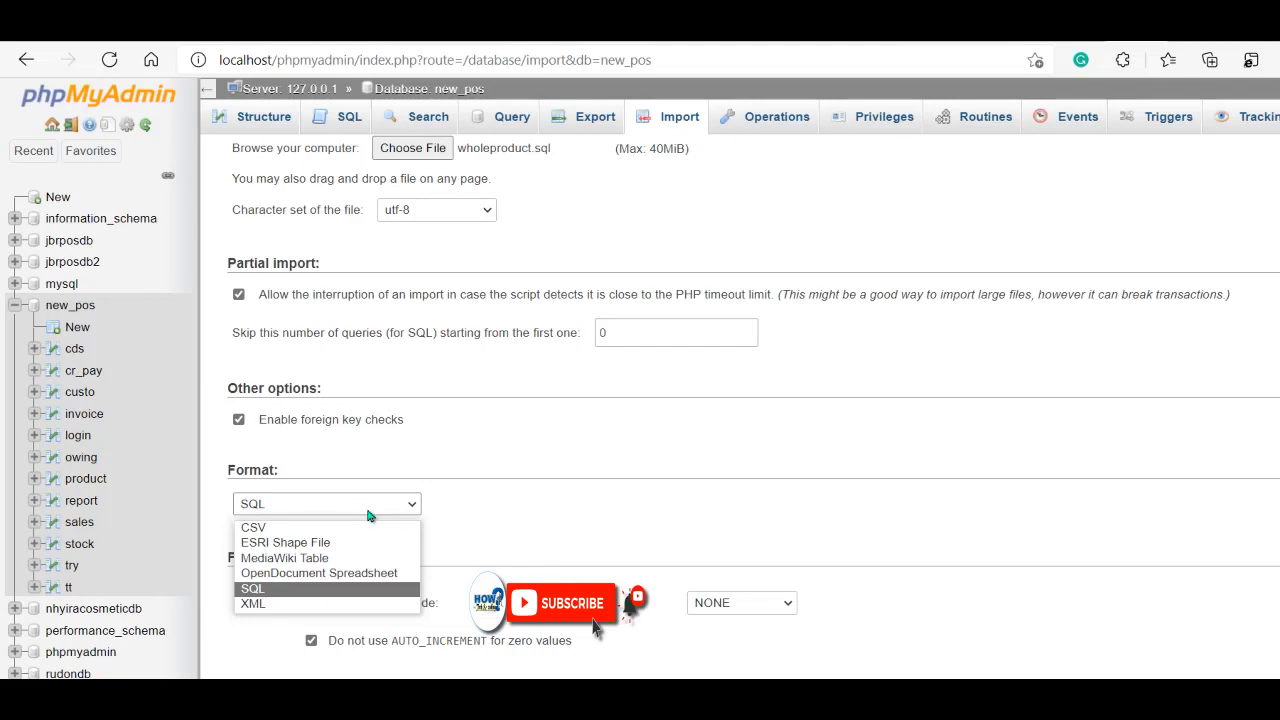
{"action": "scroll", "coordinate": [472, 280], "scroll_direction": "up", "scroll_amount": 2}
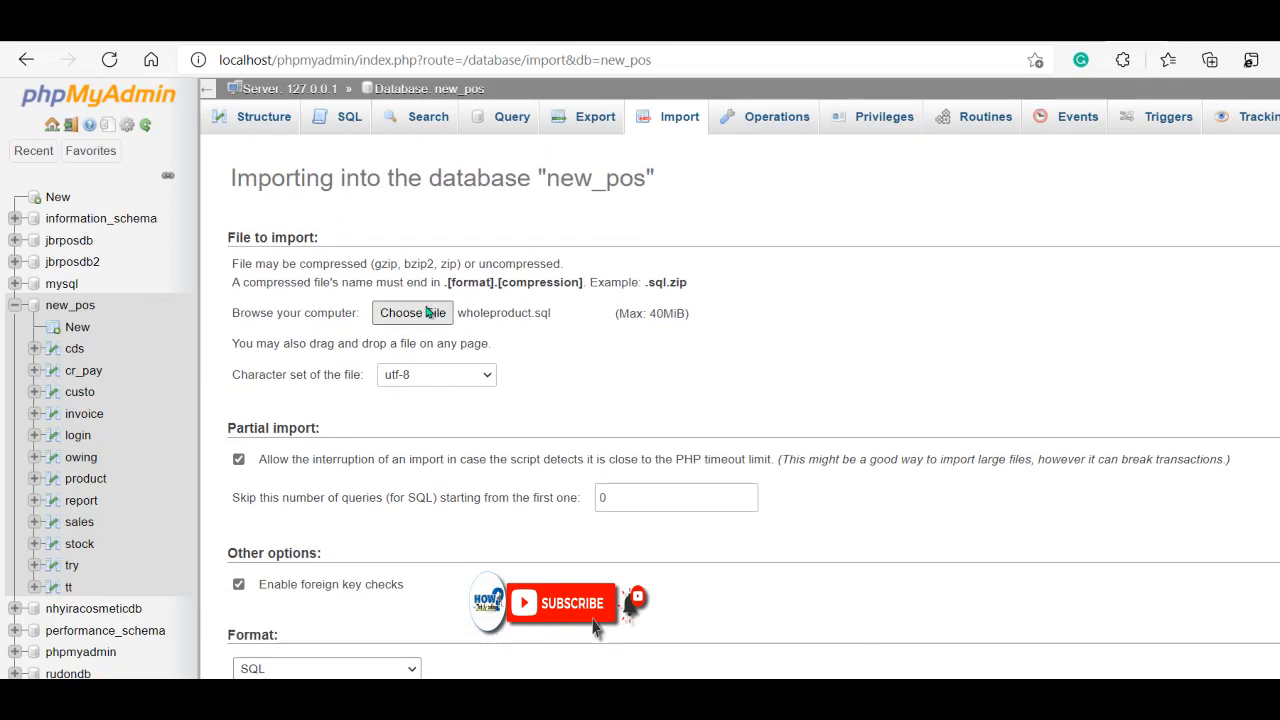
{"action": "scroll", "coordinate": [440, 392], "scroll_direction": "down", "scroll_amount": 2}
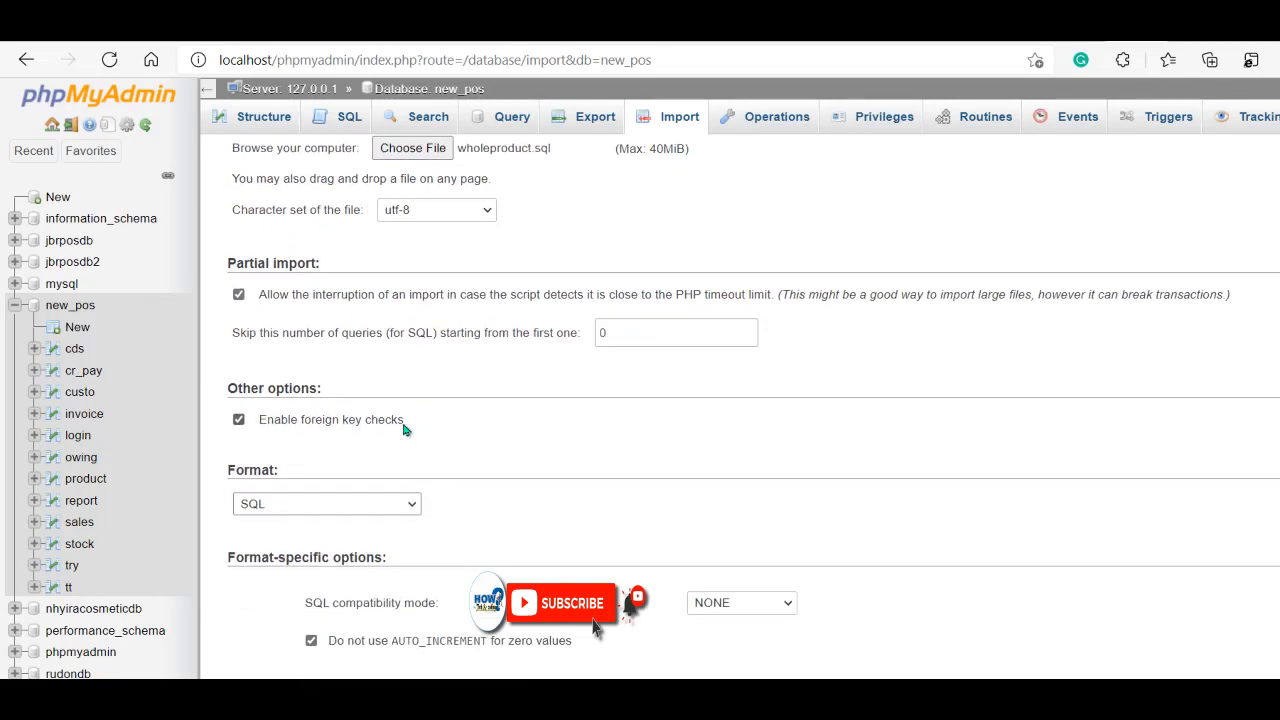
{"action": "left_click", "coordinate": [383, 504]}
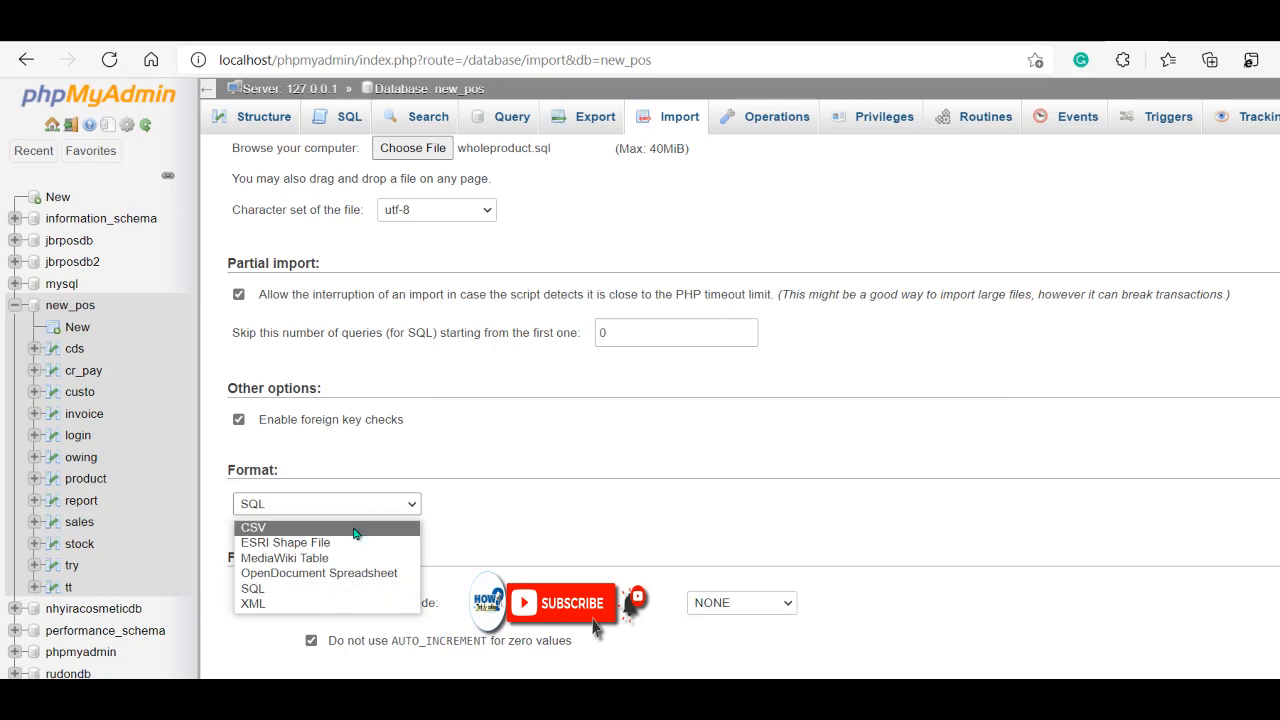
{"action": "left_click", "coordinate": [494, 498]}
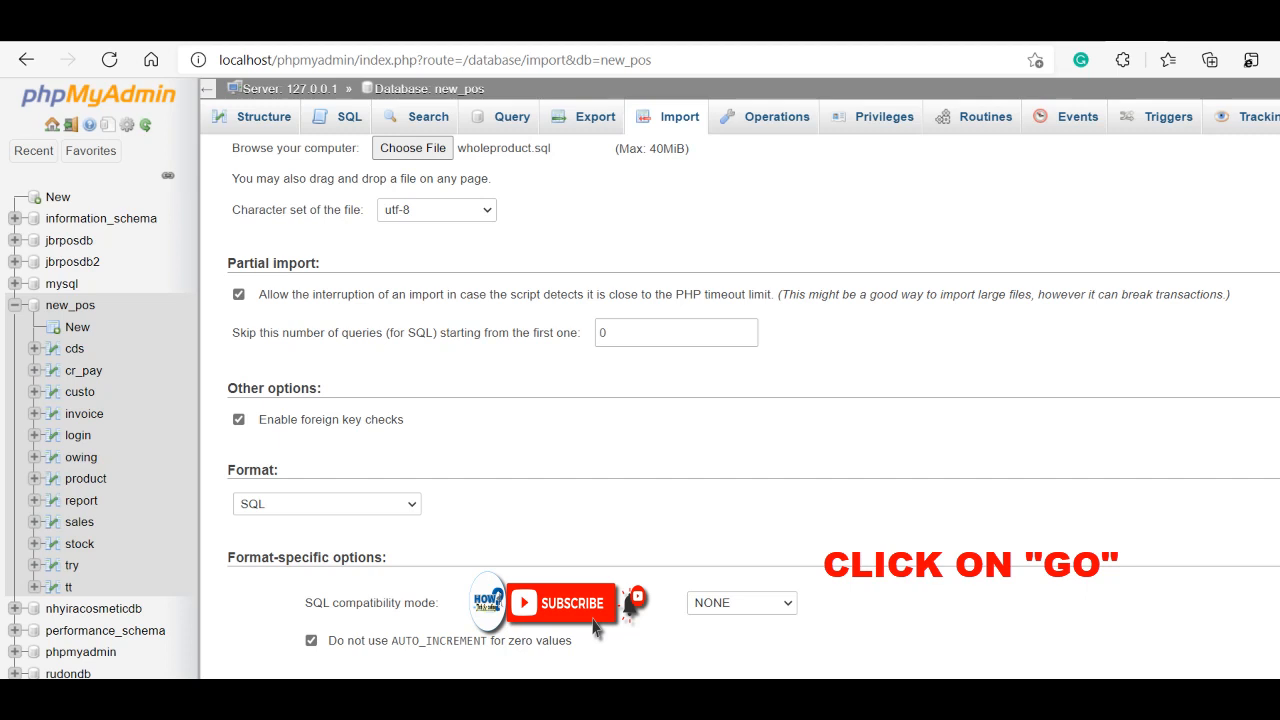
{"action": "left_click", "coordinate": [1125, 690]}
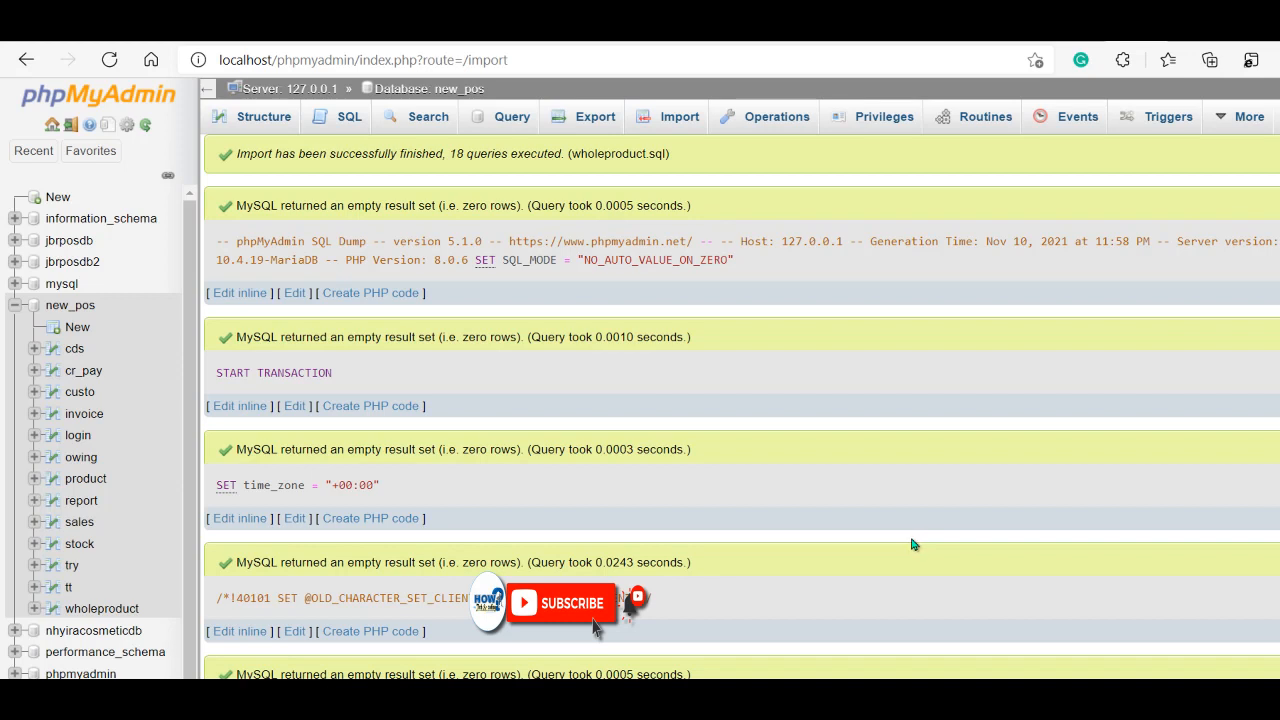
Look through the import results, browse the imported wholeproduct table in new_pos, and collapse the database in the navigation tree.
{"action": "scroll", "coordinate": [911, 544], "scroll_direction": "down", "scroll_amount": 20}
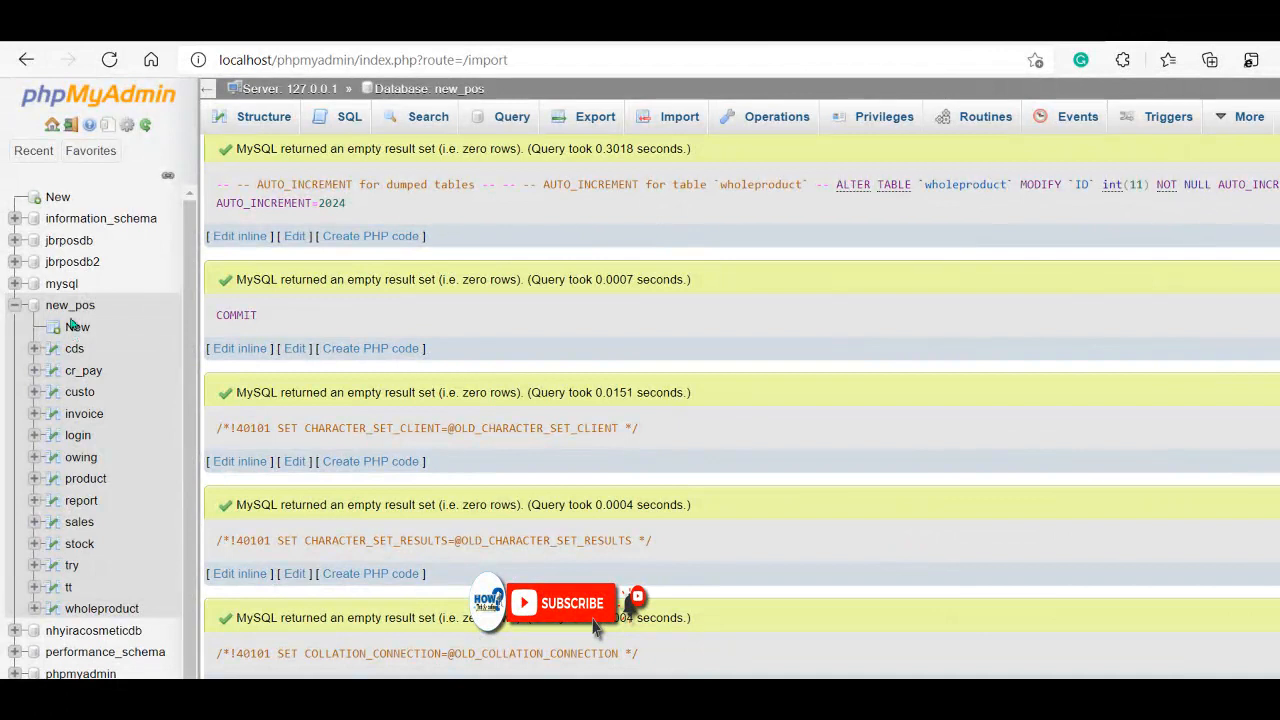
{"action": "left_click", "coordinate": [92, 615]}
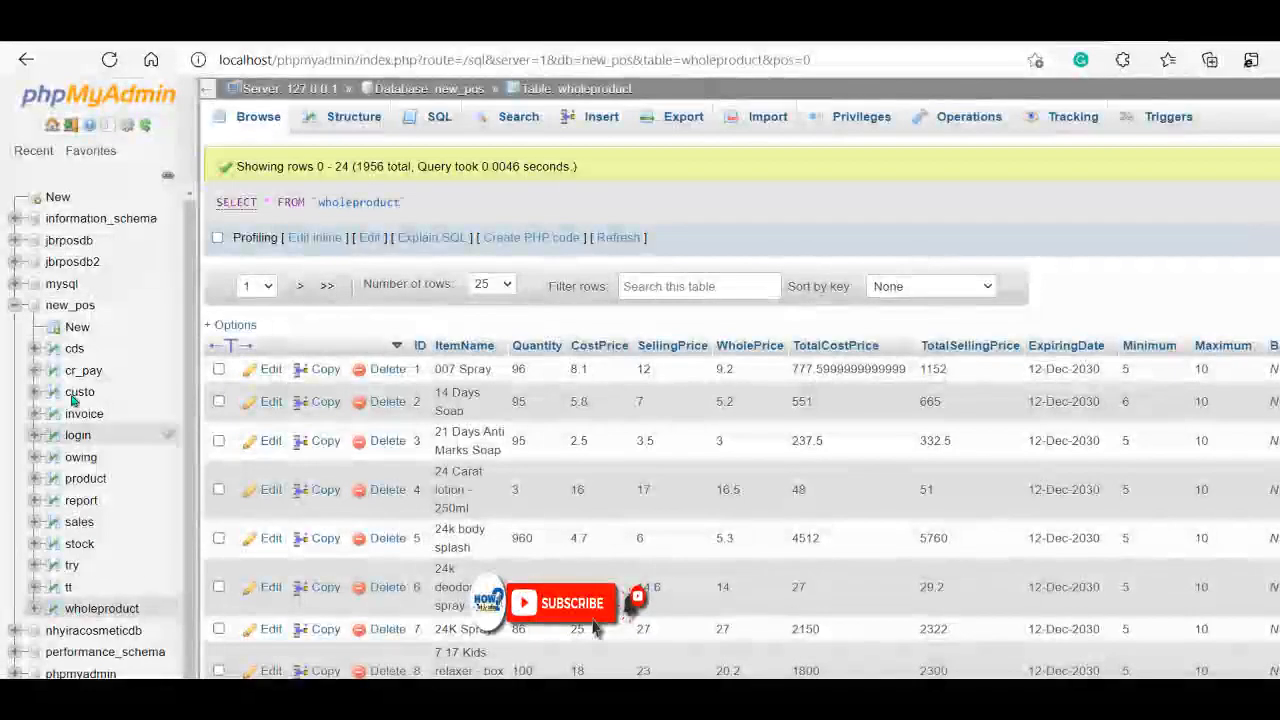
{"action": "left_click", "coordinate": [15, 306]}
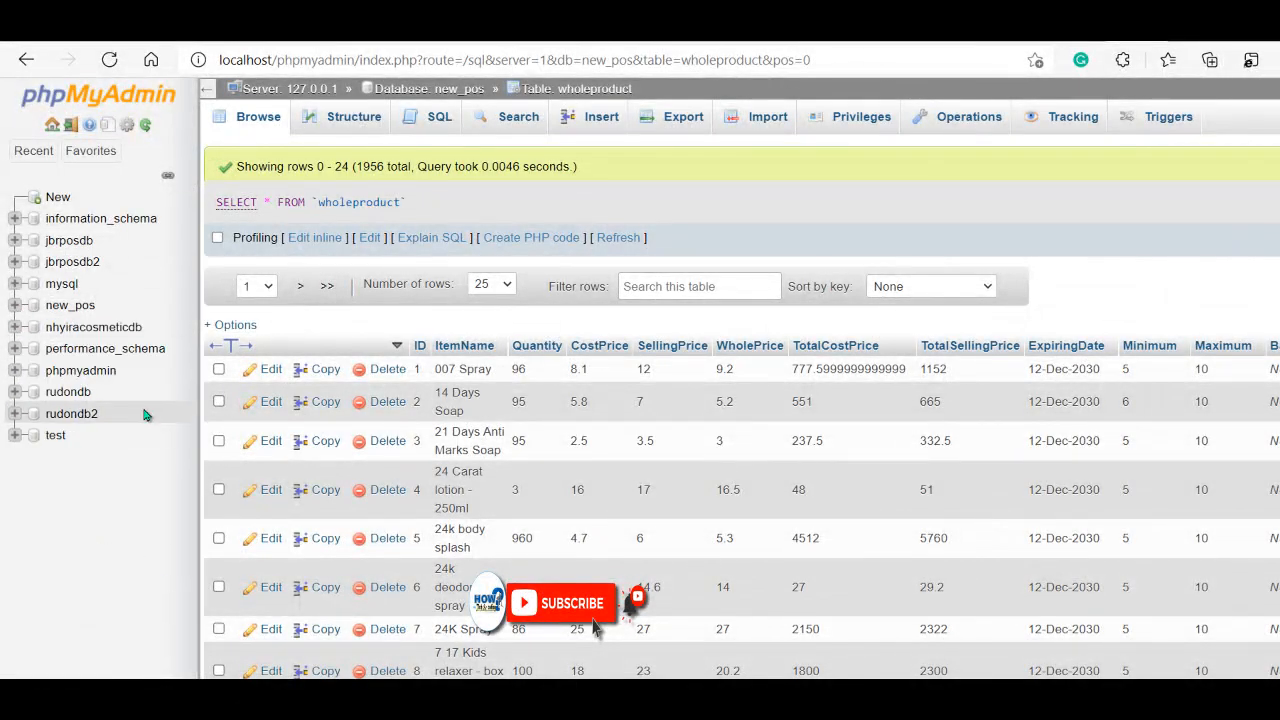